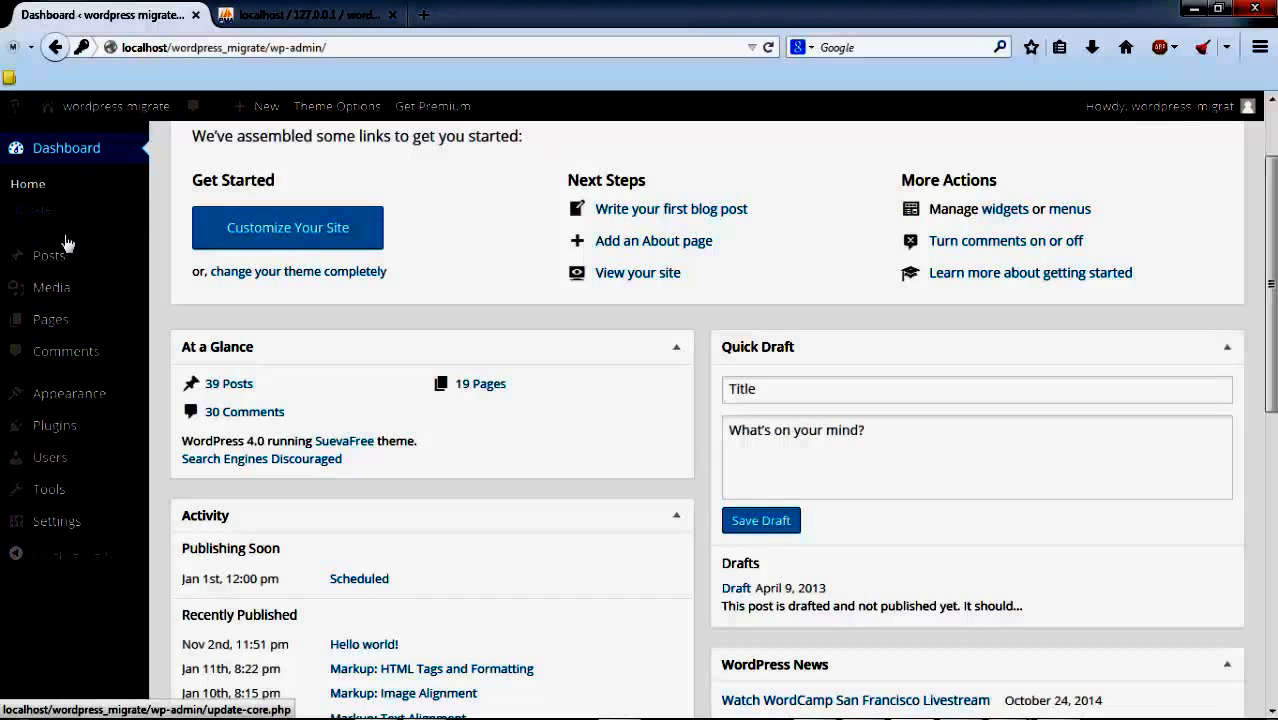
Step: Open the site's General Settings and examine the WordPress Address (URL) and Site Address (URL) values
{"action": "mouse_move", "coordinate": [58, 528]}
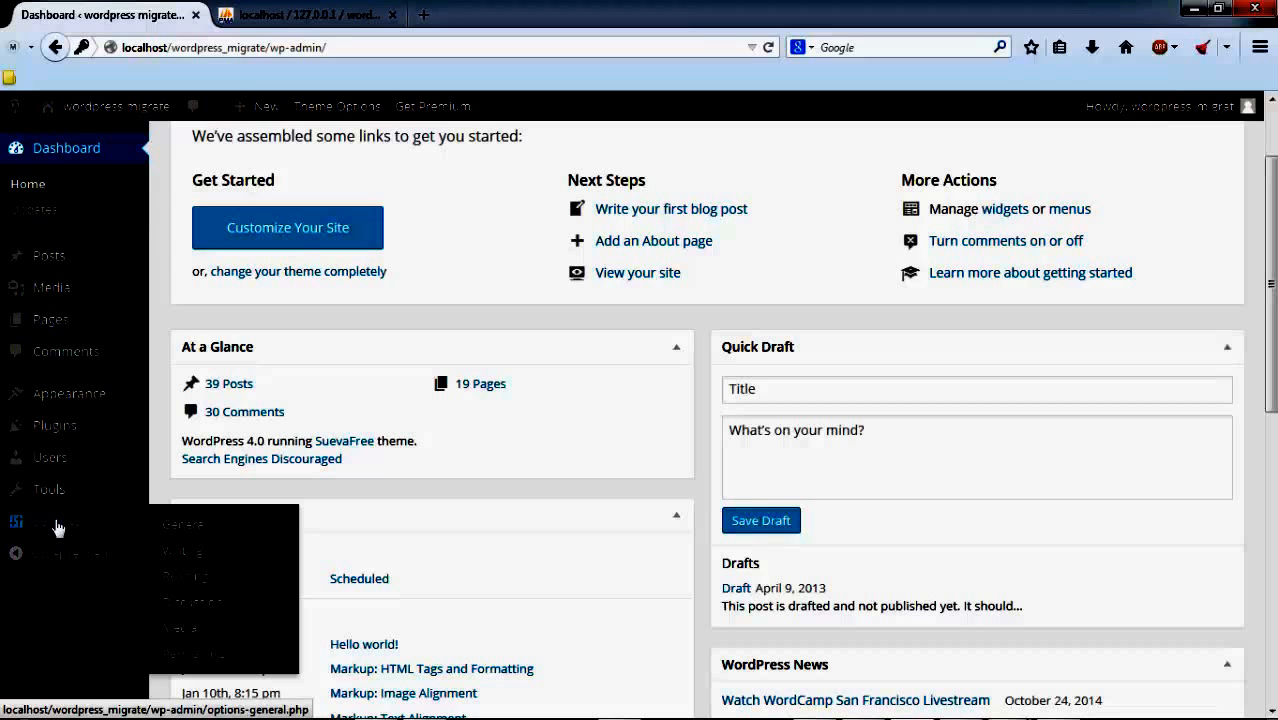
{"action": "left_click", "coordinate": [181, 526]}
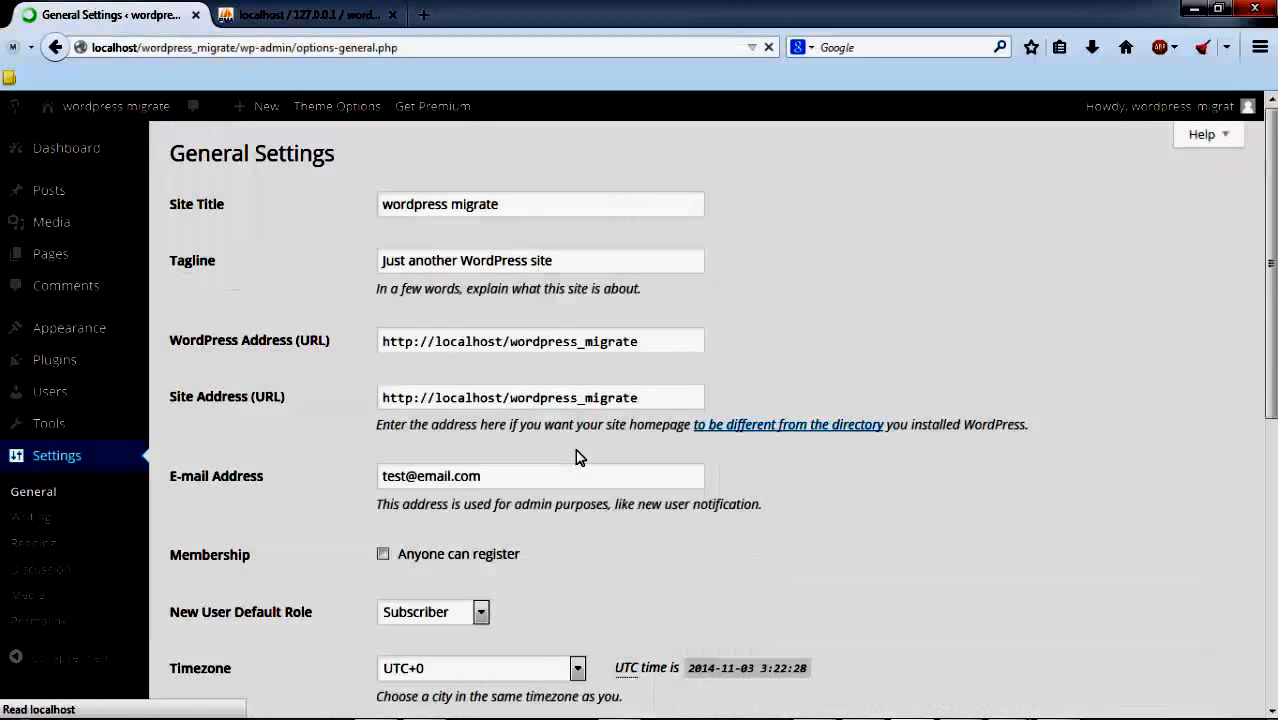
{"action": "scroll", "coordinate": [575, 457], "scroll_direction": "down", "scroll_amount": 2}
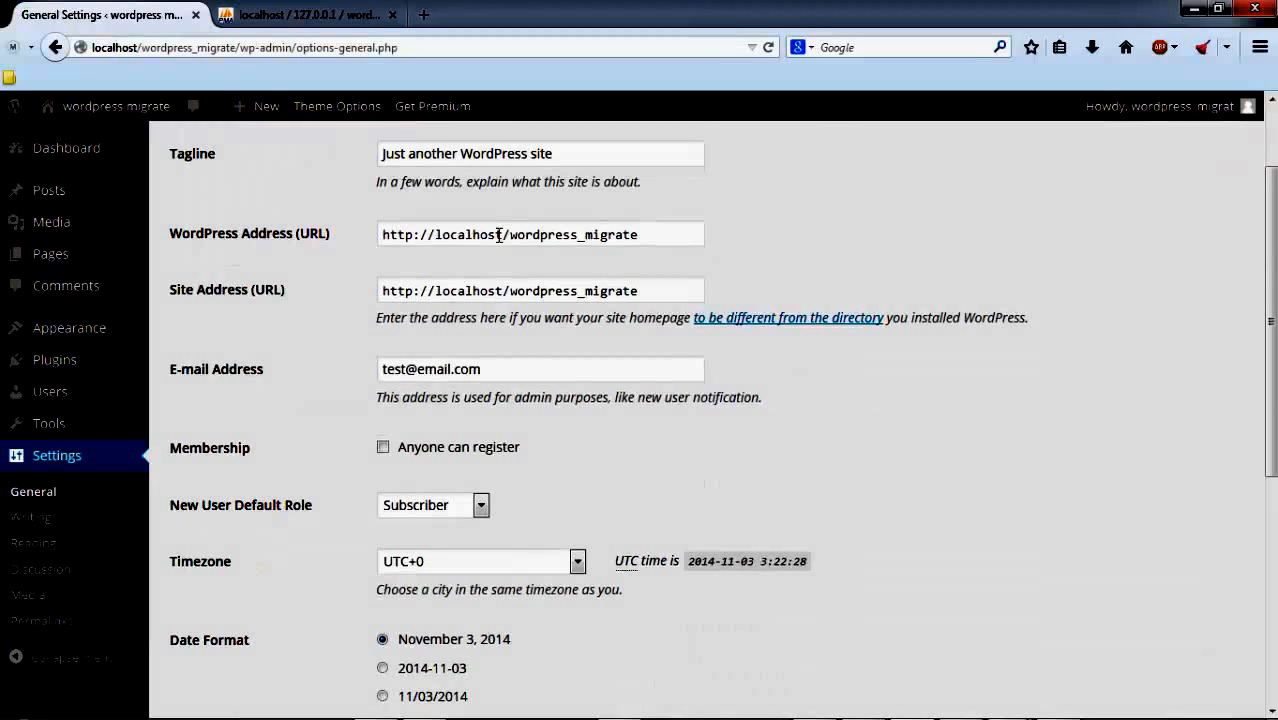
{"action": "left_click_drag", "start_coordinate": [645, 235], "coordinate": [362, 246]}
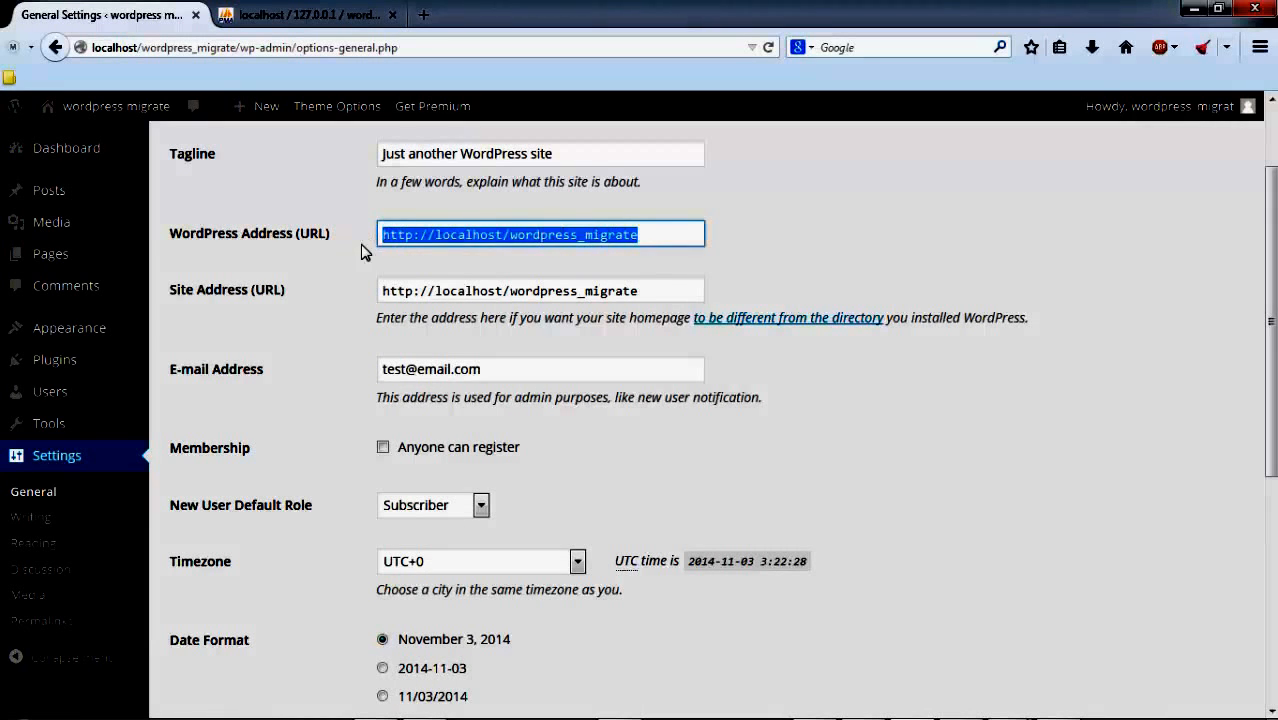
{"action": "left_click", "coordinate": [655, 233]}
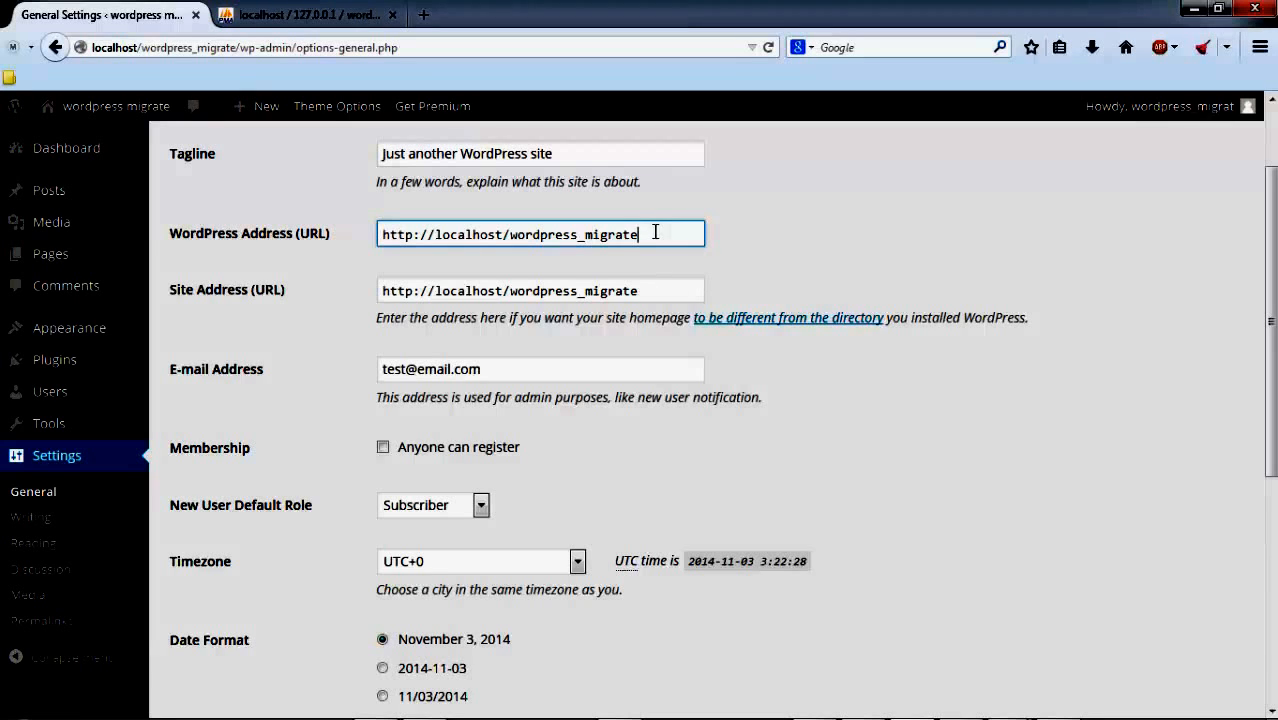
{"action": "key", "text": "ctrl+a"}
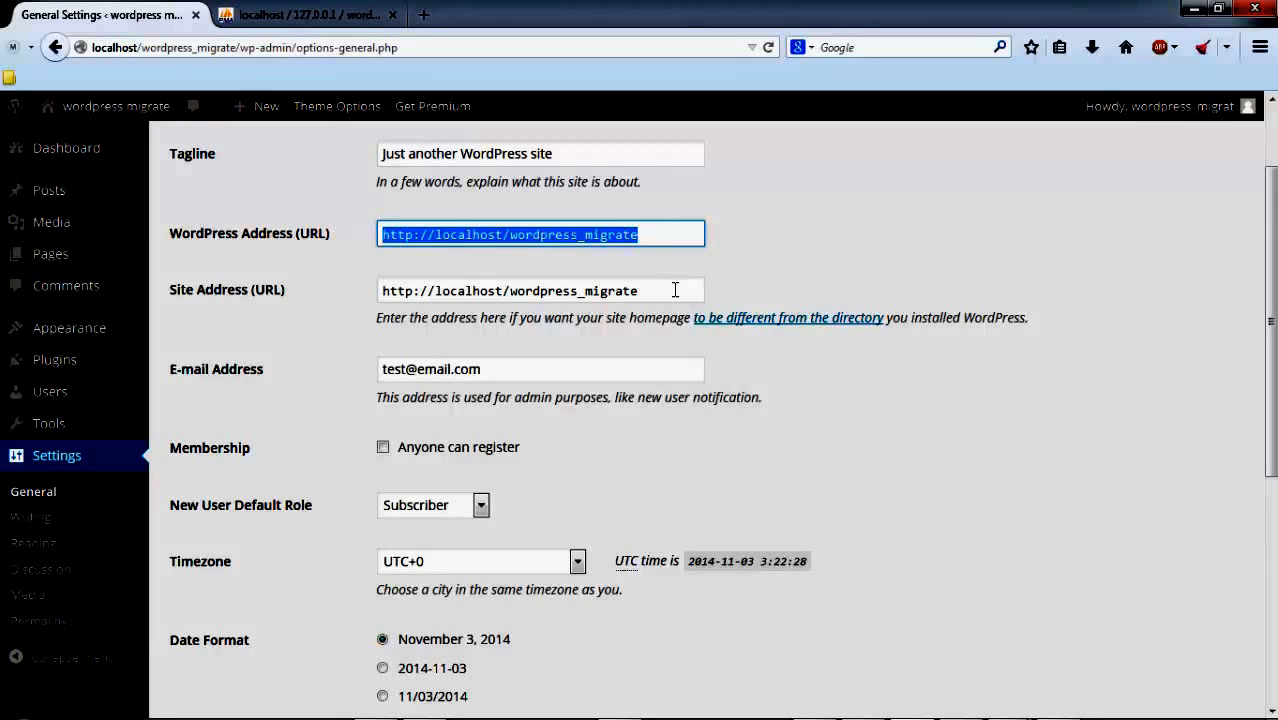
{"action": "left_click_drag", "start_coordinate": [675, 290], "coordinate": [383, 291]}
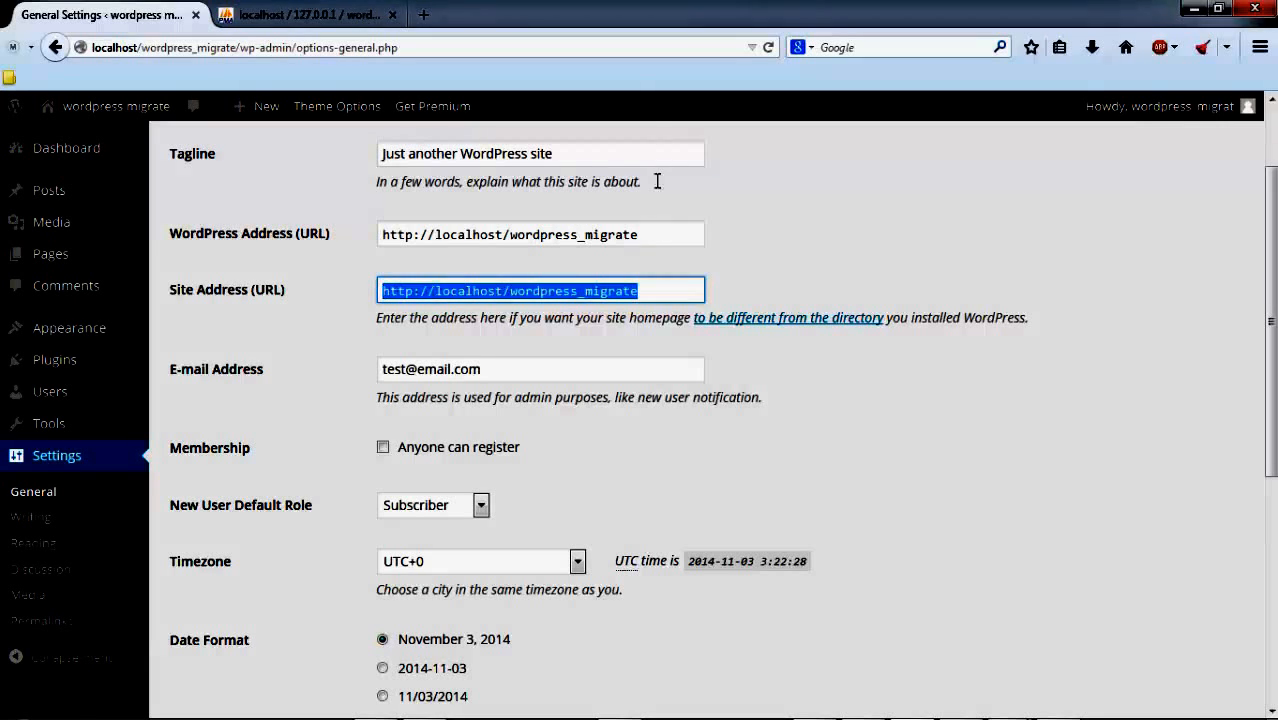
Step: Load the live site s2.atechapart.com in a new browser tab and highlight its address
{"action": "left_click", "coordinate": [420, 14]}
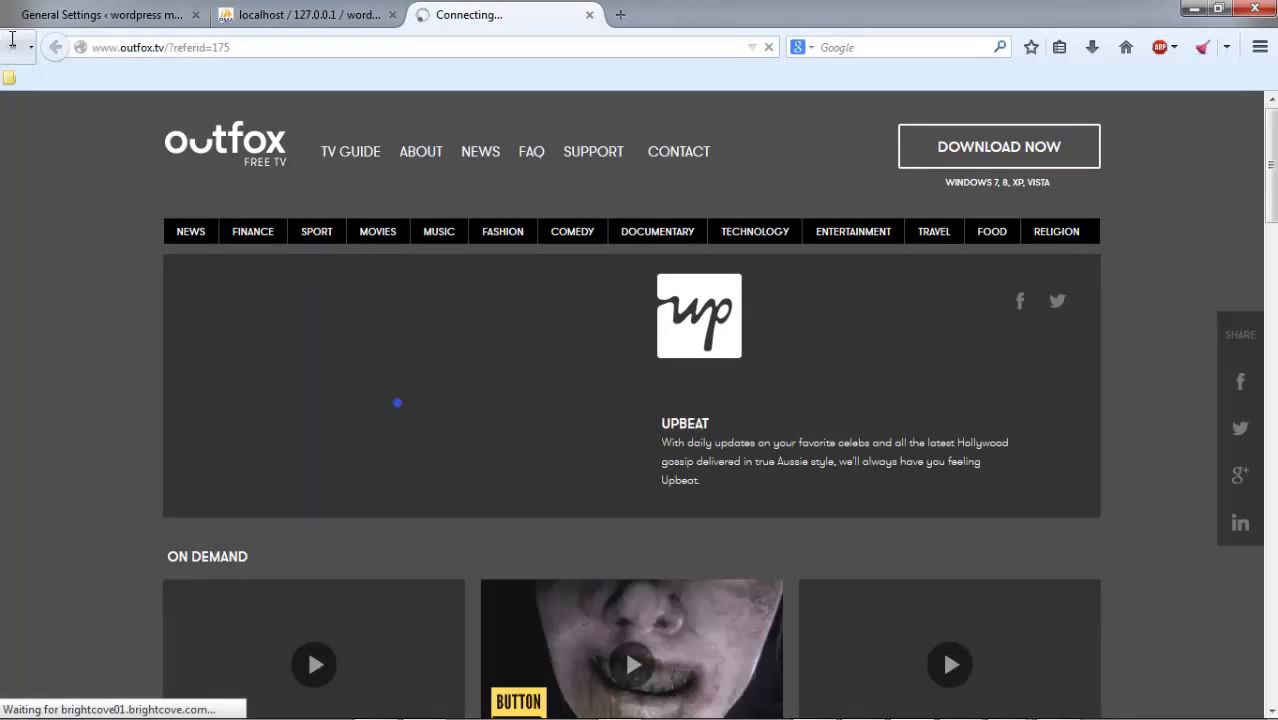
{"action": "left_click", "coordinate": [243, 47]}
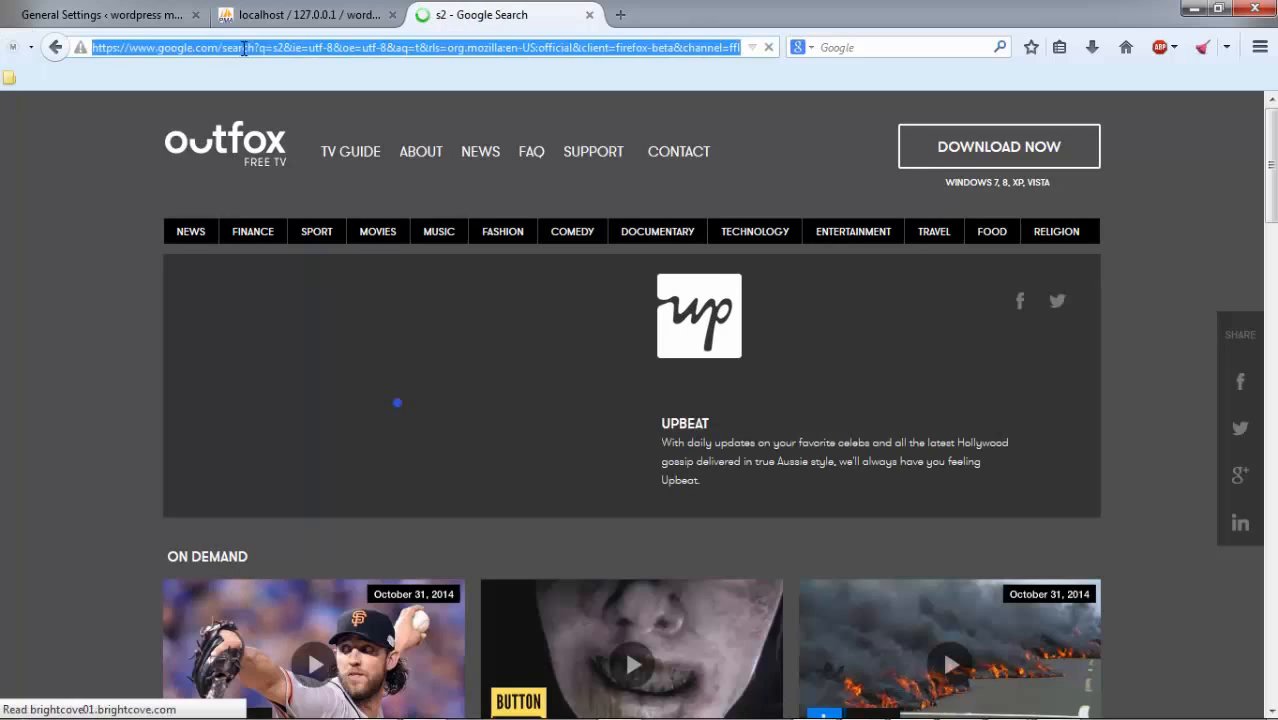
{"action": "type", "text": "s2.atechapart.com/"}
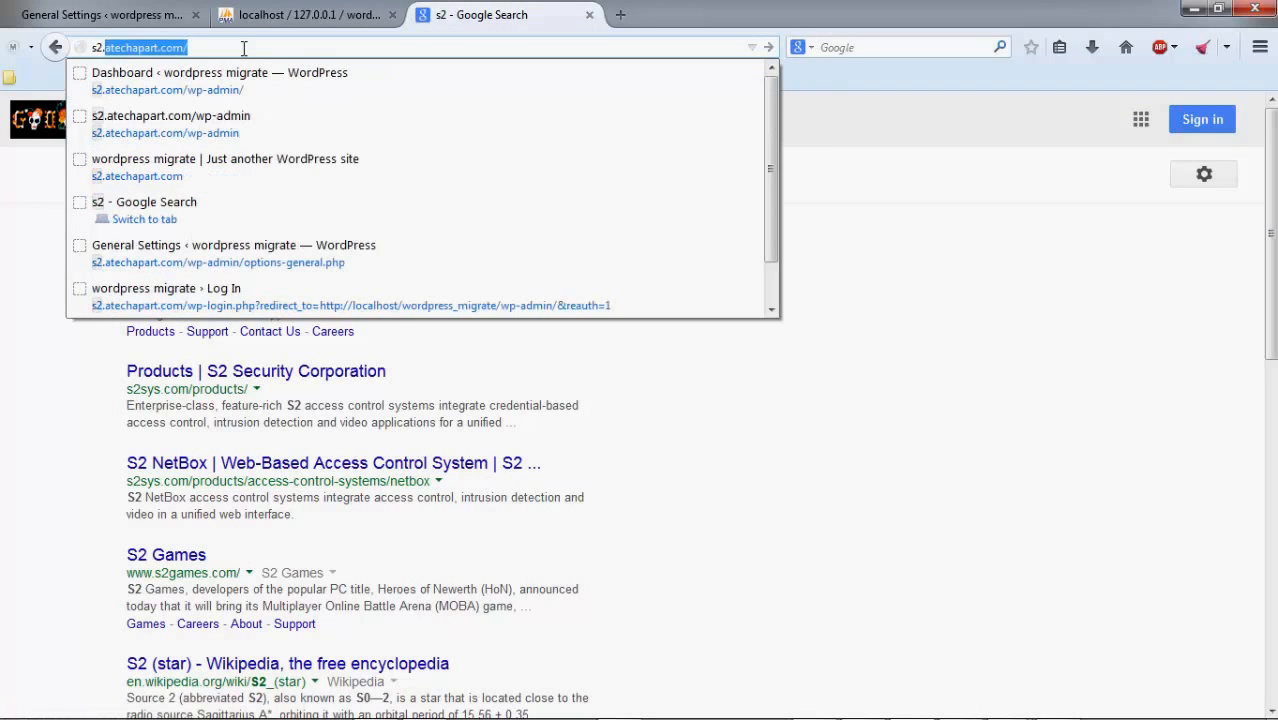
{"action": "key", "text": "Return"}
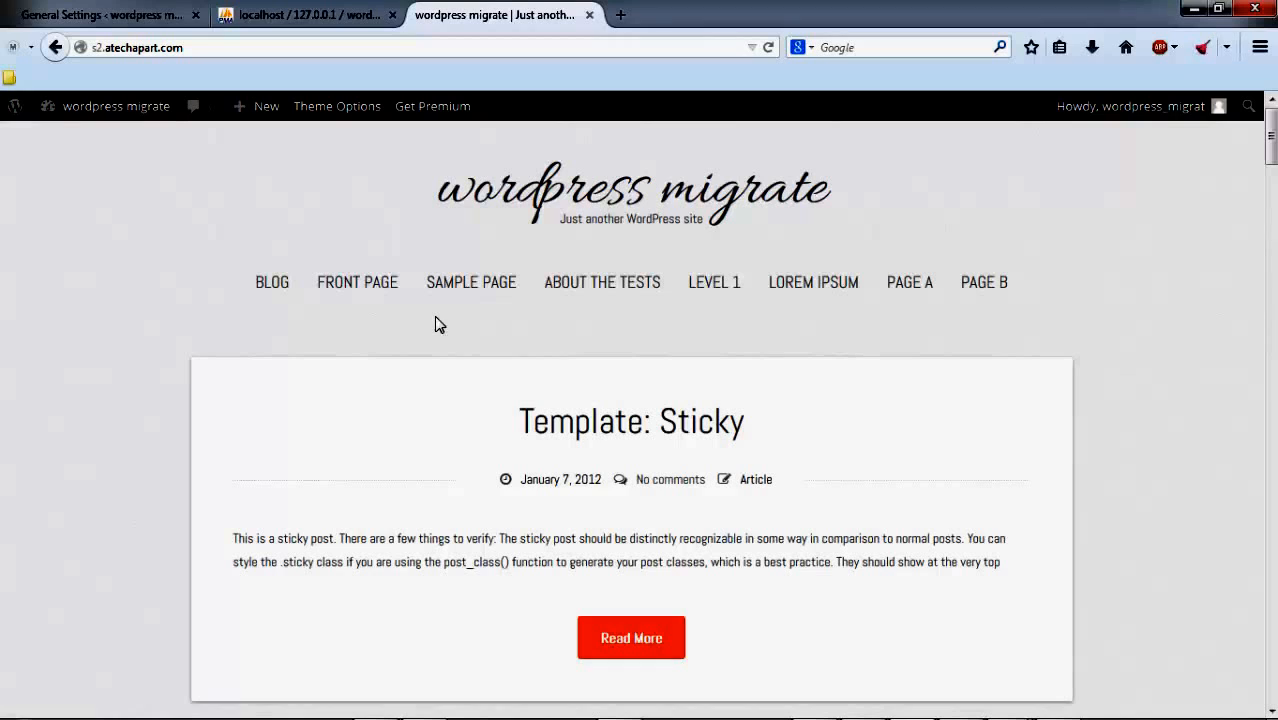
{"action": "left_click", "coordinate": [277, 48]}
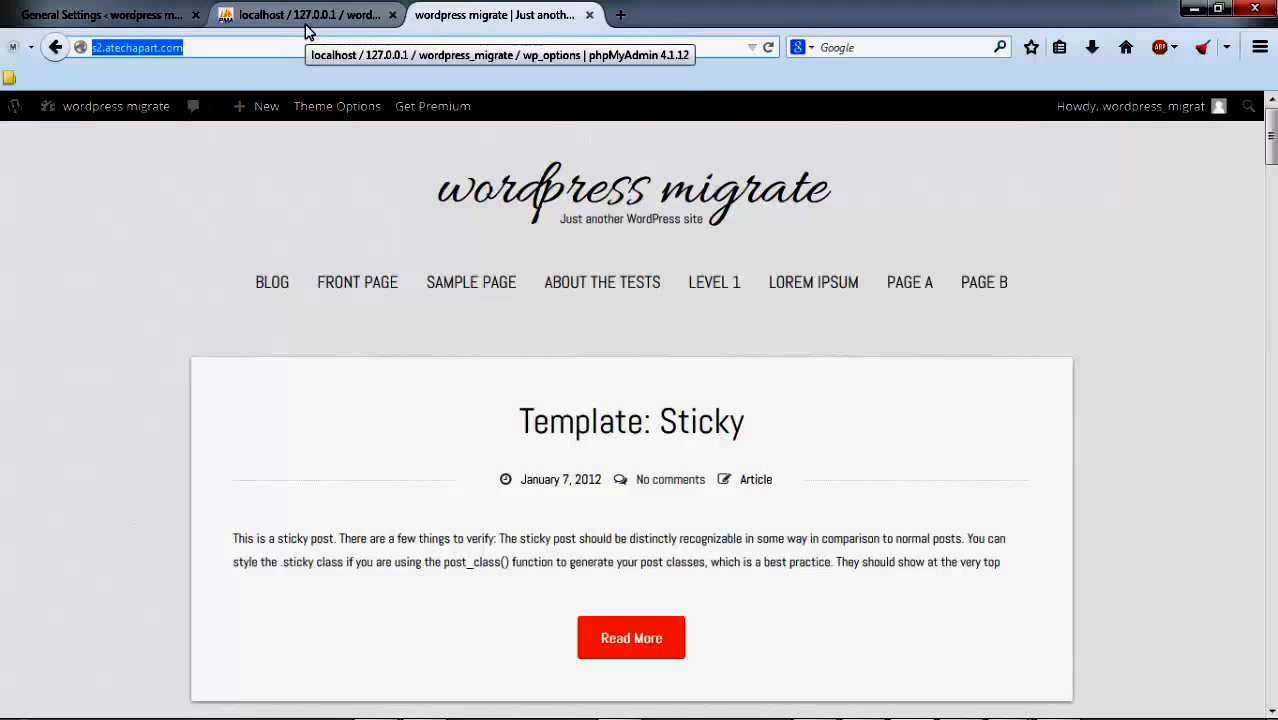
Step: Return to the local site's General Settings and compare the WordPress Address (URL) with the Site Address (URL)
{"action": "left_click", "coordinate": [168, 24]}
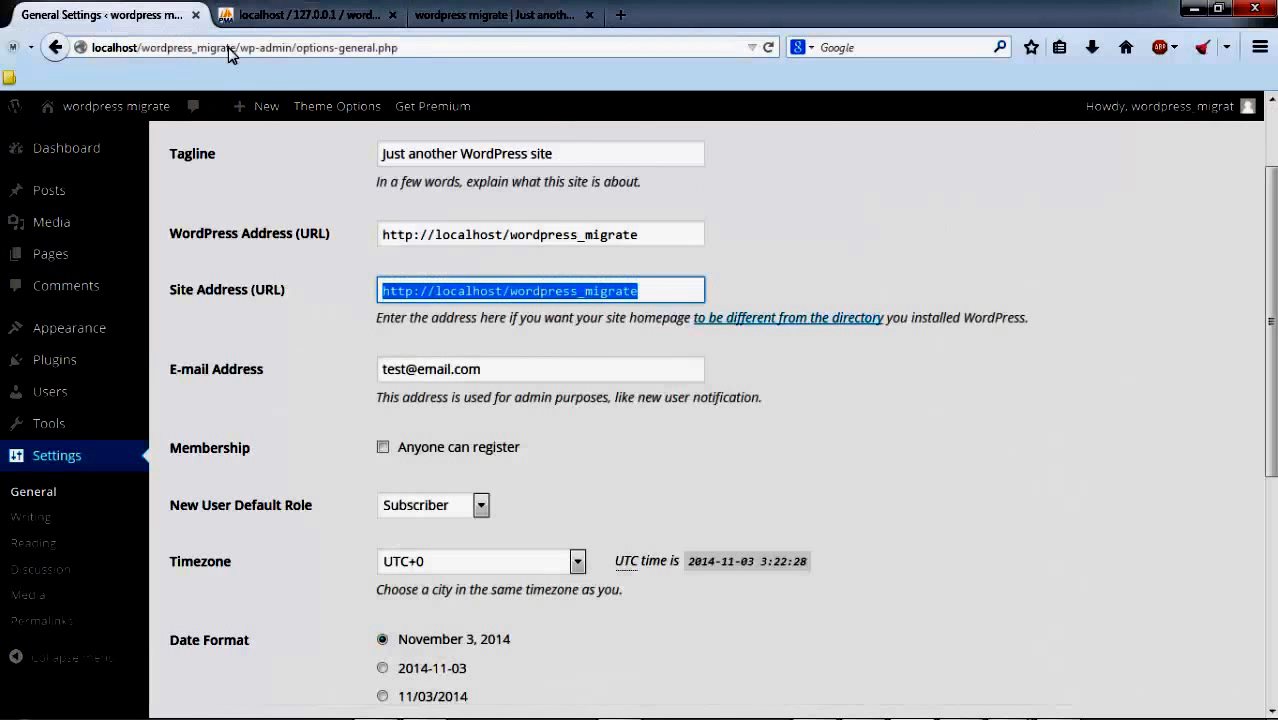
{"action": "left_click", "coordinate": [762, 262]}
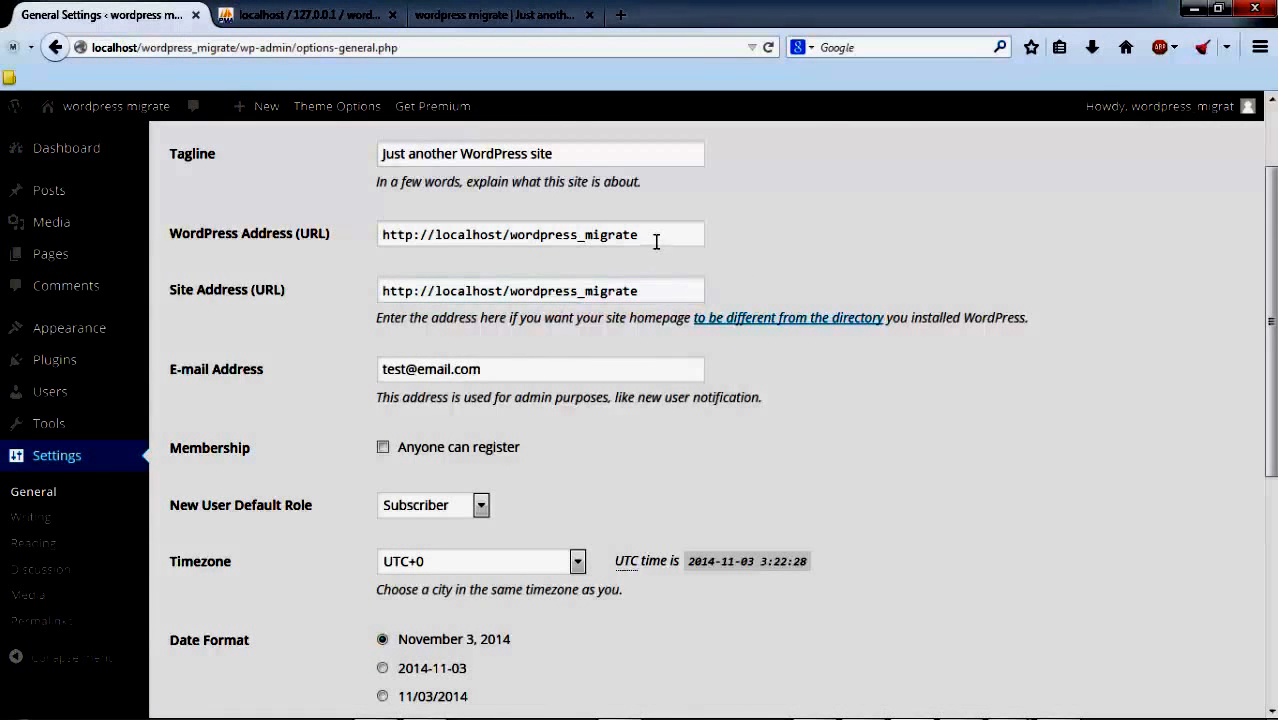
{"action": "left_click_drag", "start_coordinate": [650, 236], "coordinate": [361, 236]}
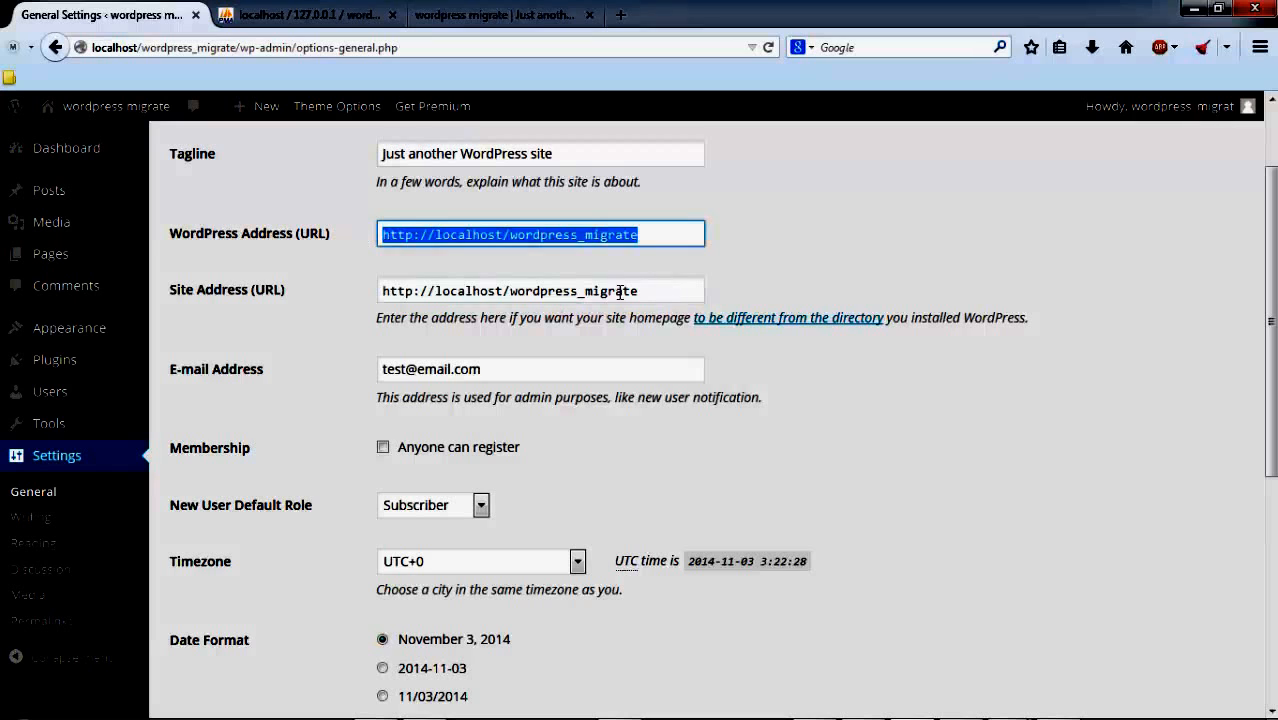
{"action": "left_click_drag", "start_coordinate": [619, 291], "coordinate": [378, 291]}
{"action": "left_click_drag", "start_coordinate": [645, 235], "coordinate": [381, 236]}
{"action": "left_click", "coordinate": [662, 225]}
{"action": "left_click_drag", "start_coordinate": [645, 235], "coordinate": [378, 236]}
{"action": "triple_click", "coordinate": [588, 291]}
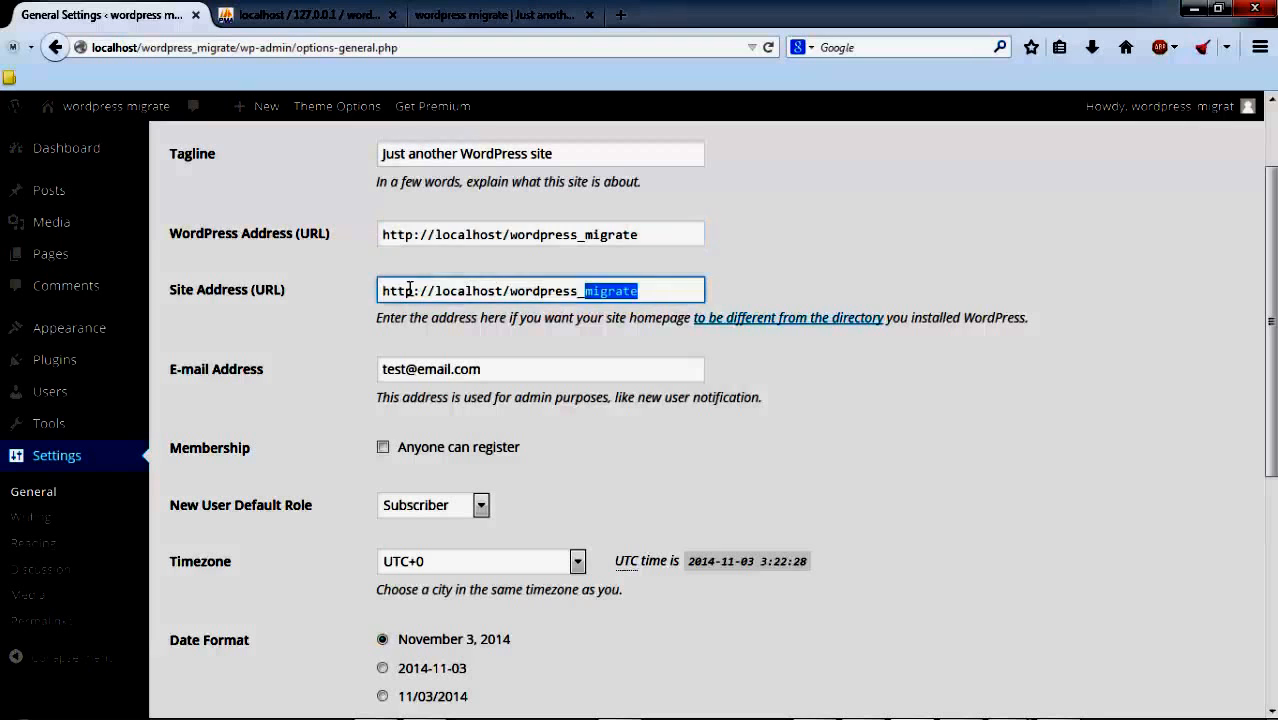
{"action": "left_click", "coordinate": [647, 290]}
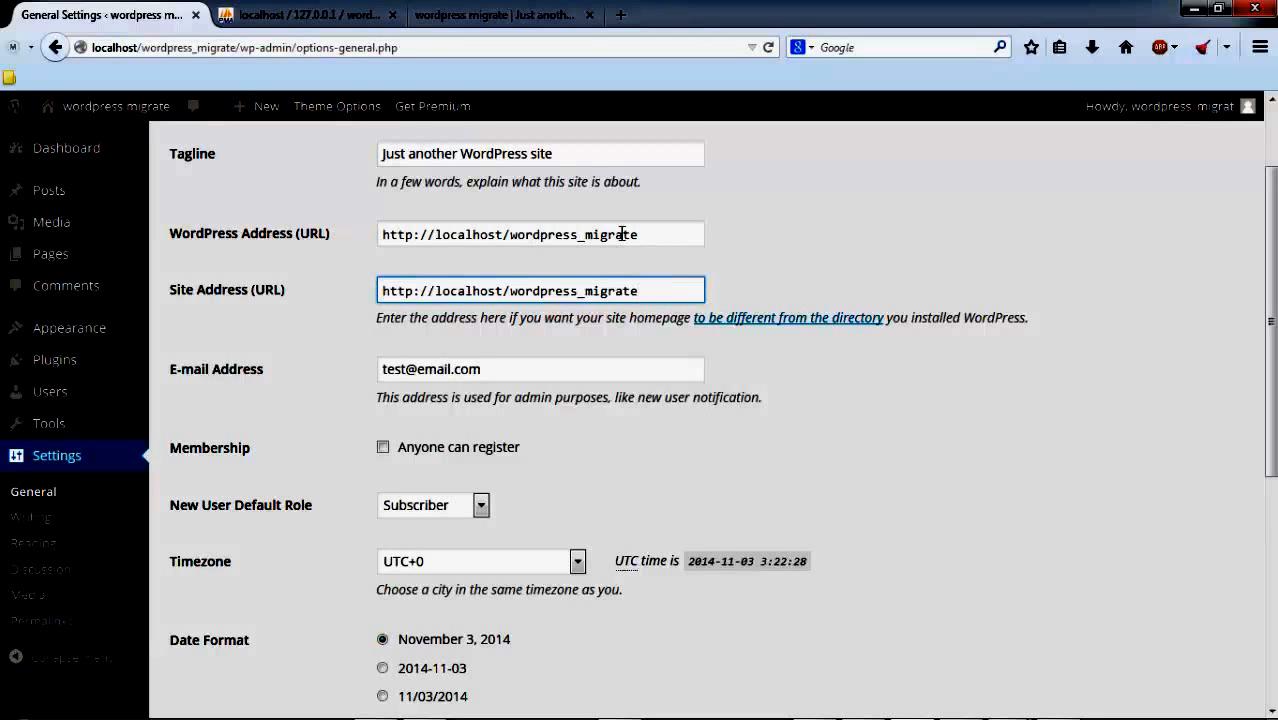
{"action": "left_click_drag", "start_coordinate": [640, 235], "coordinate": [380, 236]}
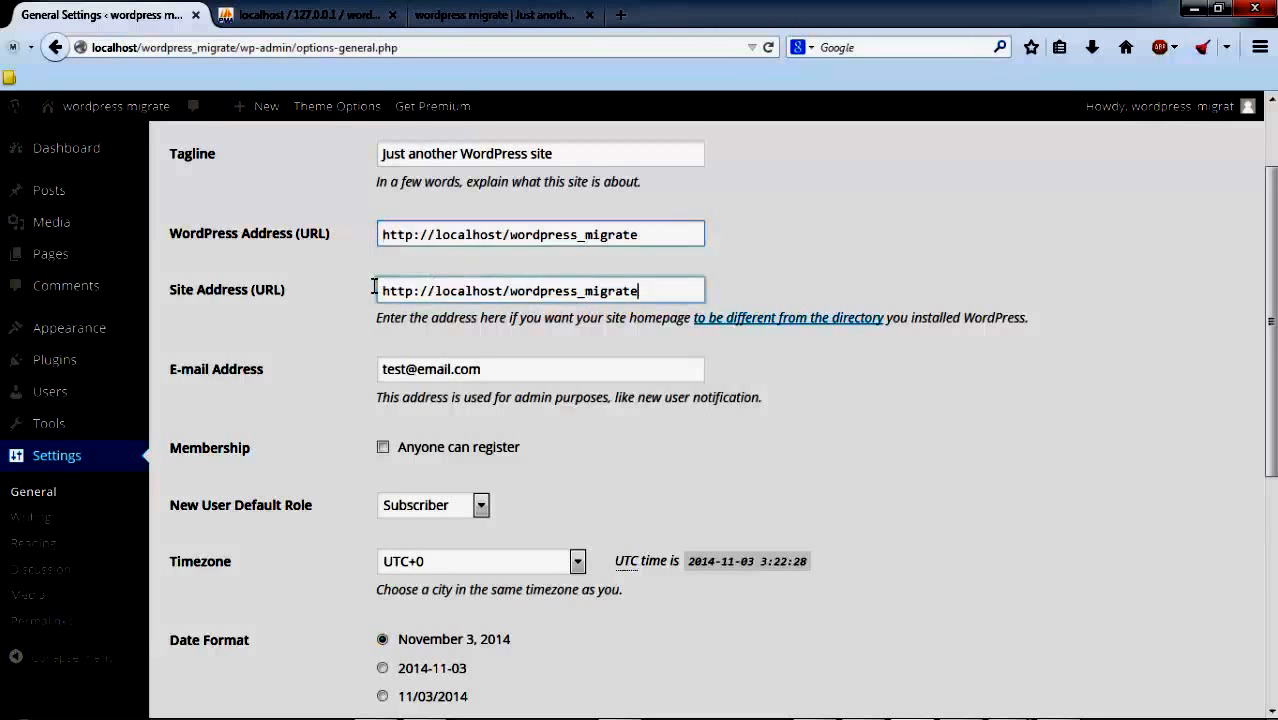
{"action": "left_click_drag", "start_coordinate": [374, 288], "coordinate": [378, 235]}
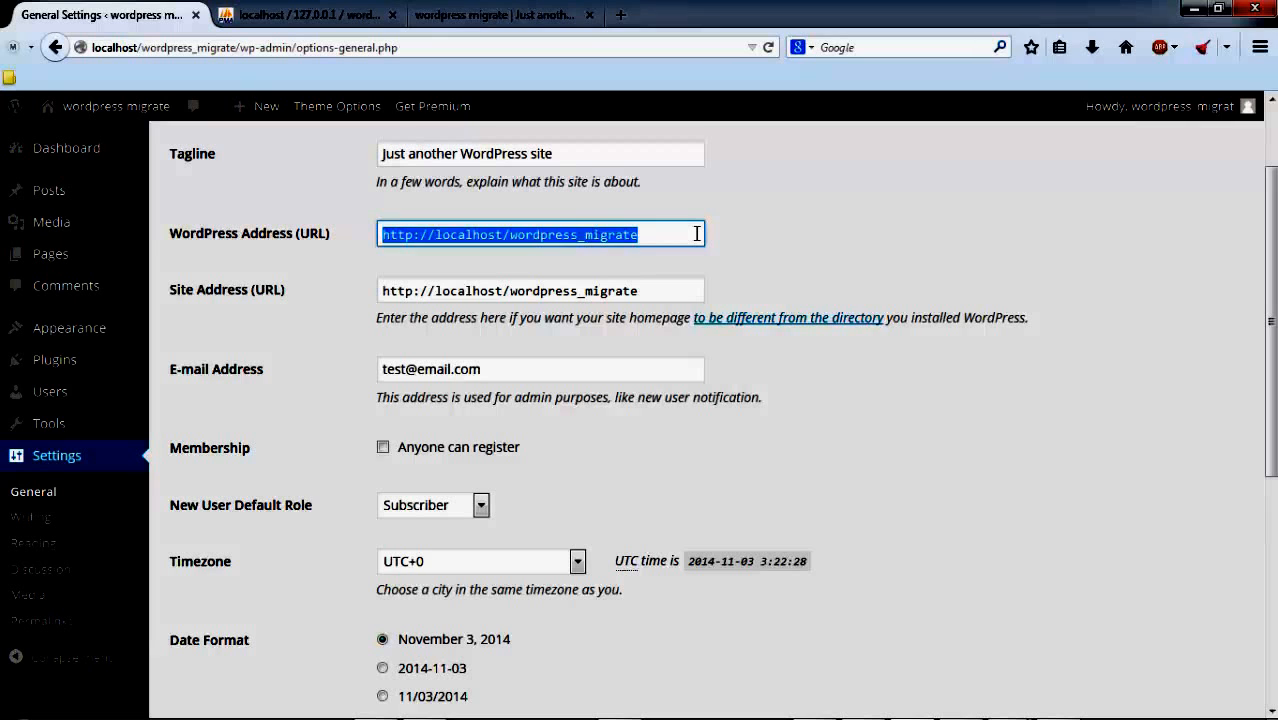
{"action": "left_click", "coordinate": [777, 232]}
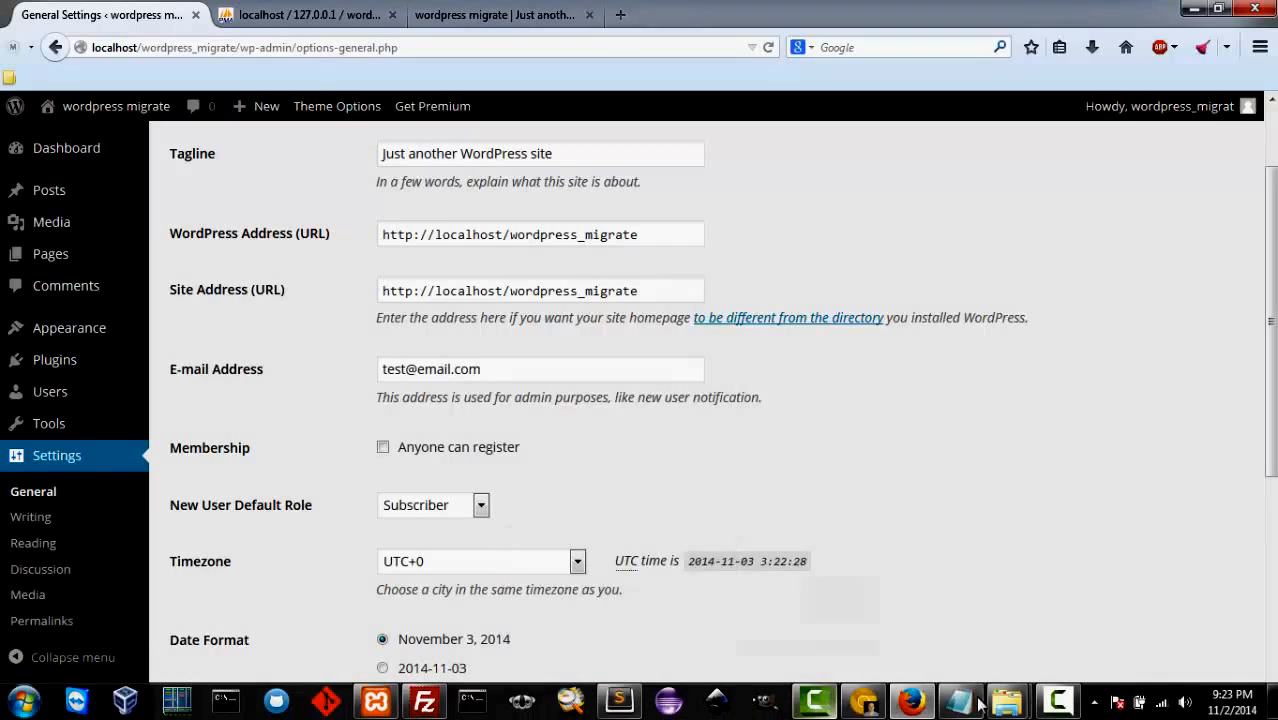
Step: Switch to the wordpress_migrate folder in Windows Explorer and open its wp-config.php in a maximized Sublime Text window
{"action": "mouse_move", "coordinate": [1007, 703]}
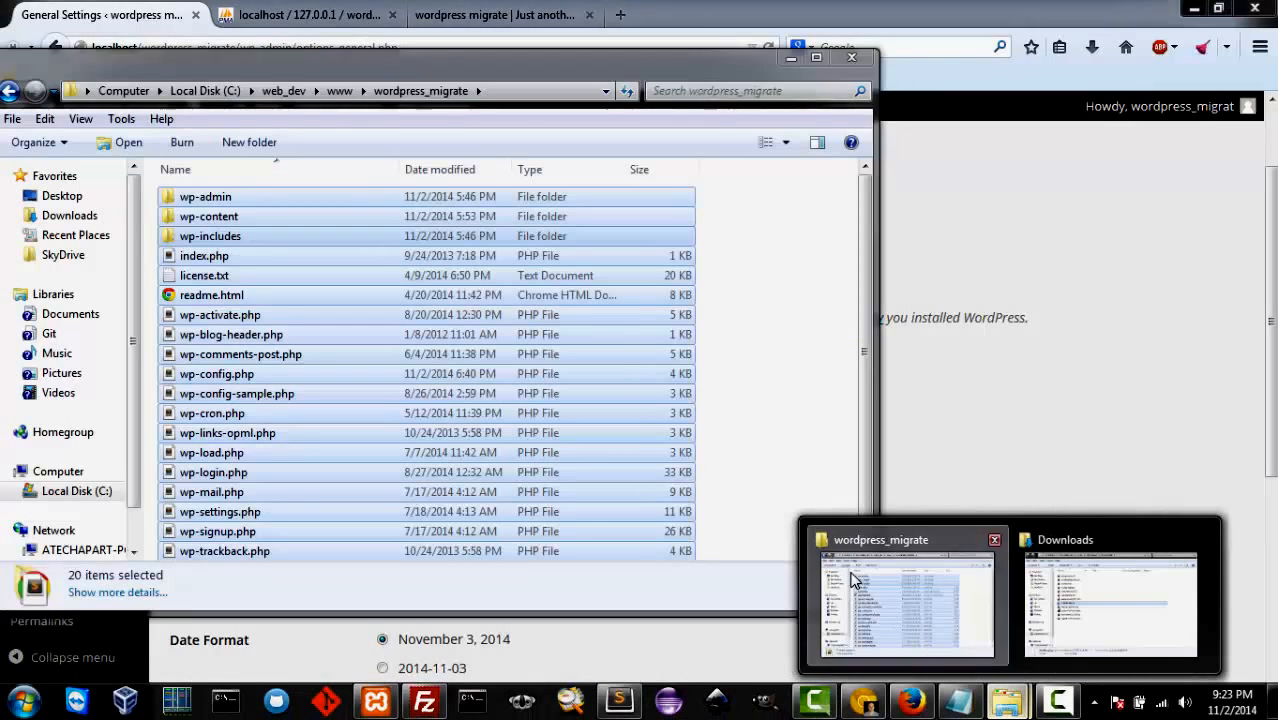
{"action": "left_click", "coordinate": [853, 580]}
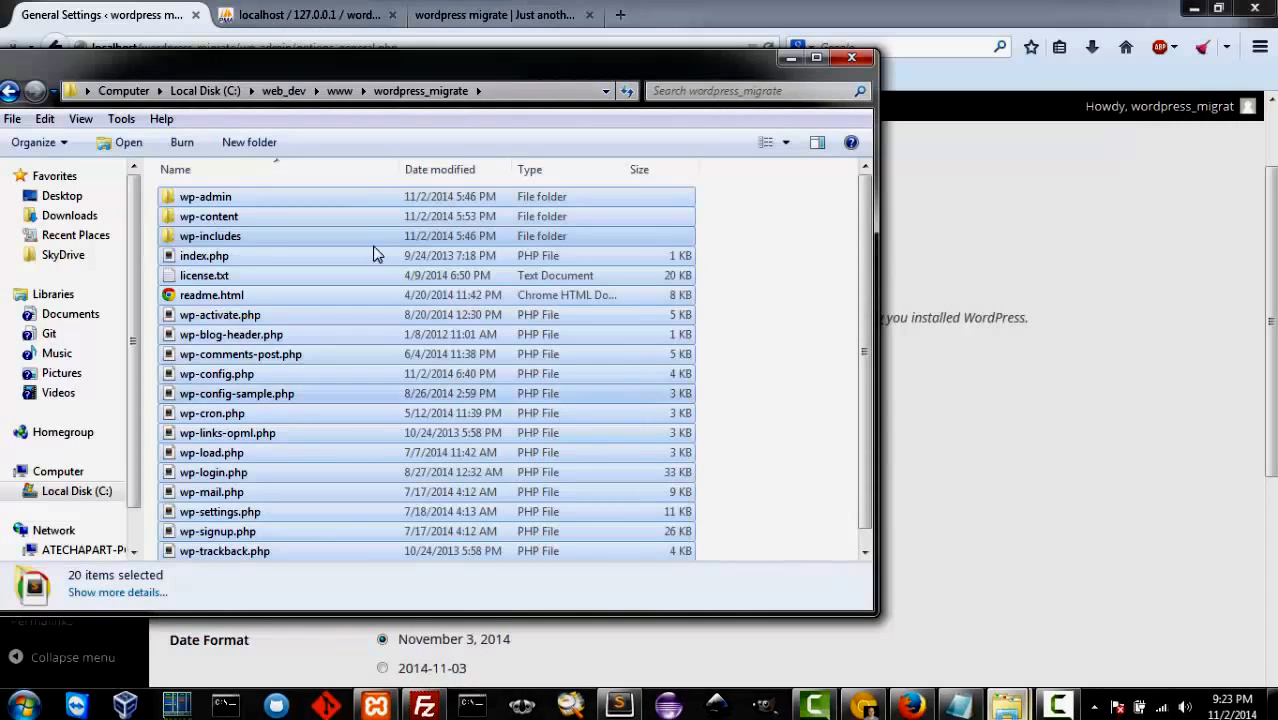
{"action": "left_click", "coordinate": [216, 296]}
{"action": "scroll", "coordinate": [218, 300], "scroll_direction": "down", "scroll_amount": 1}
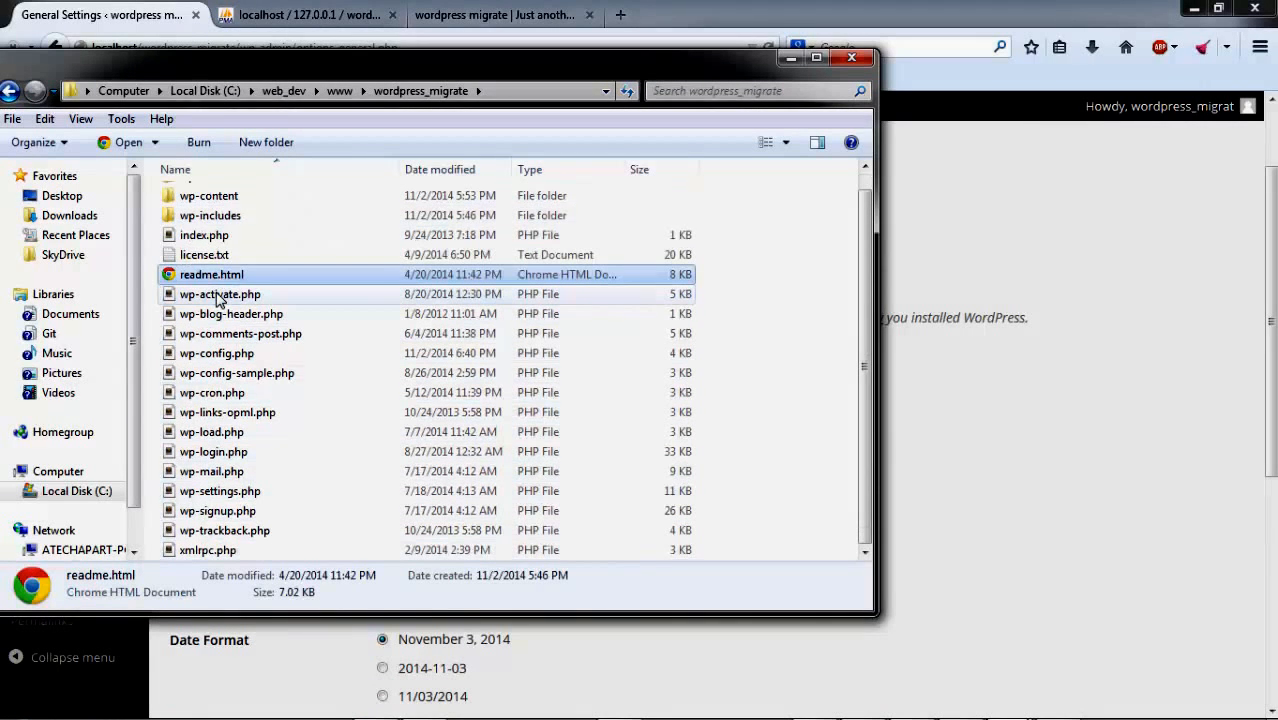
{"action": "left_click_drag", "start_coordinate": [450, 53], "coordinate": [772, 16]}
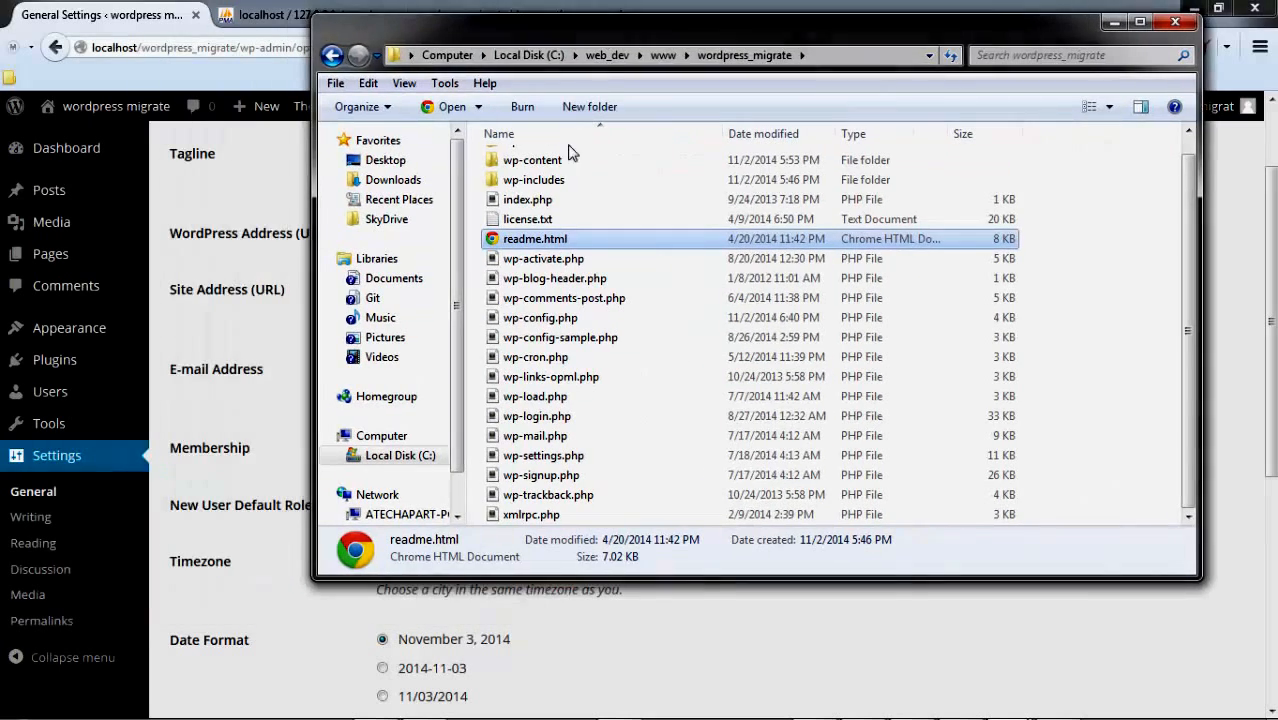
{"action": "left_click", "coordinate": [491, 318]}
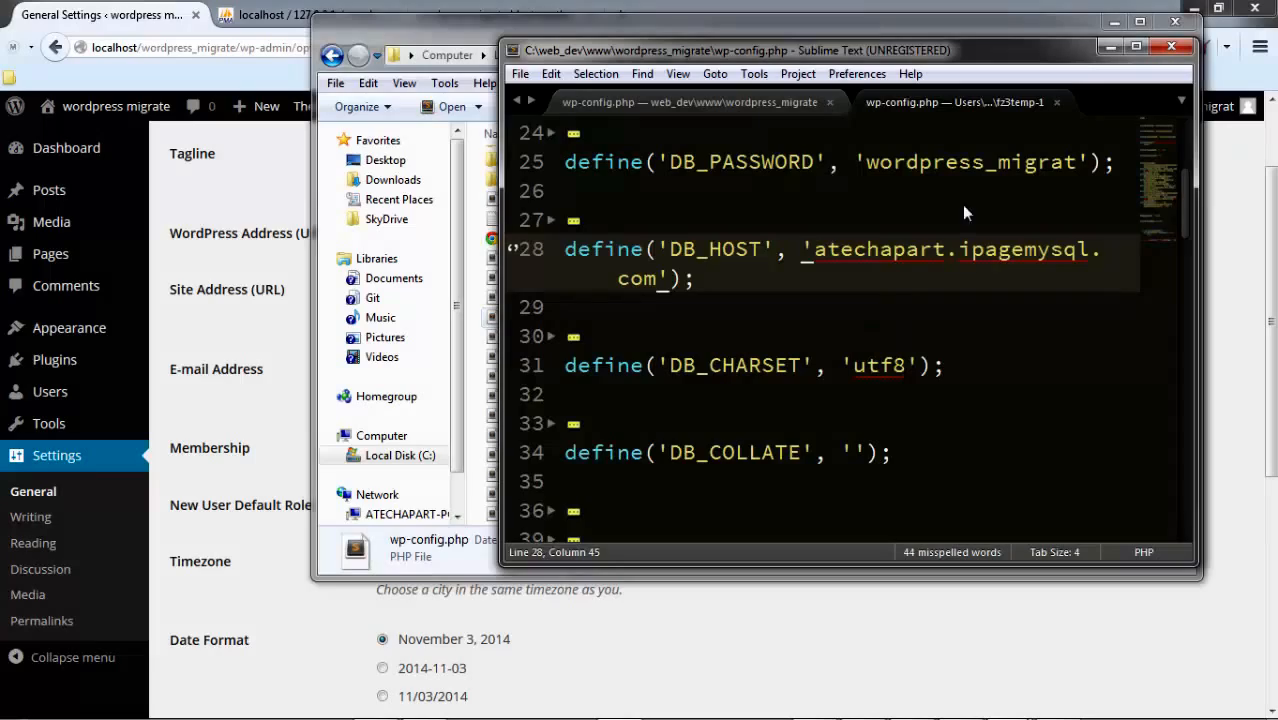
{"action": "left_click", "coordinate": [1136, 46]}
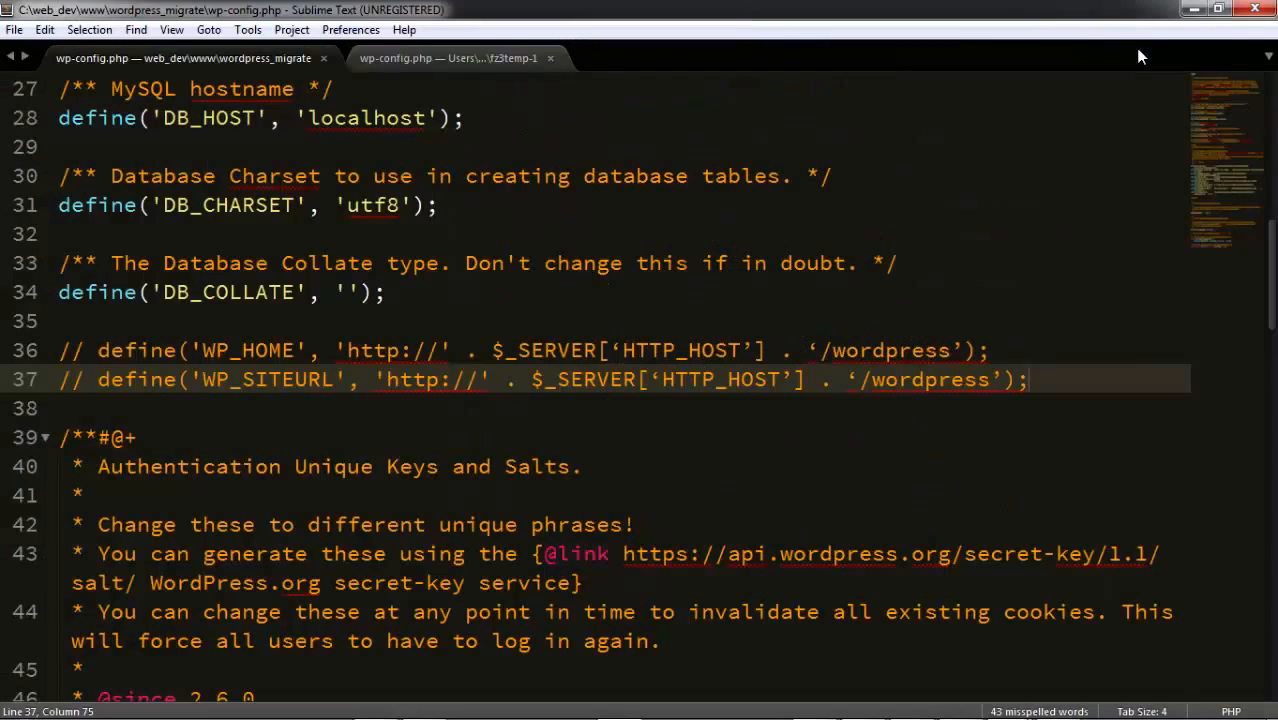
Step: Uncomment the WP_HOME and WP_SITEURL definitions on lines 36 and 37 of wp-config.php and save the file
{"action": "left_click", "coordinate": [802, 318]}
{"action": "scroll", "coordinate": [802, 318], "scroll_direction": "down", "scroll_amount": 3}
{"action": "scroll", "coordinate": [802, 318], "scroll_direction": "up", "scroll_amount": 3}
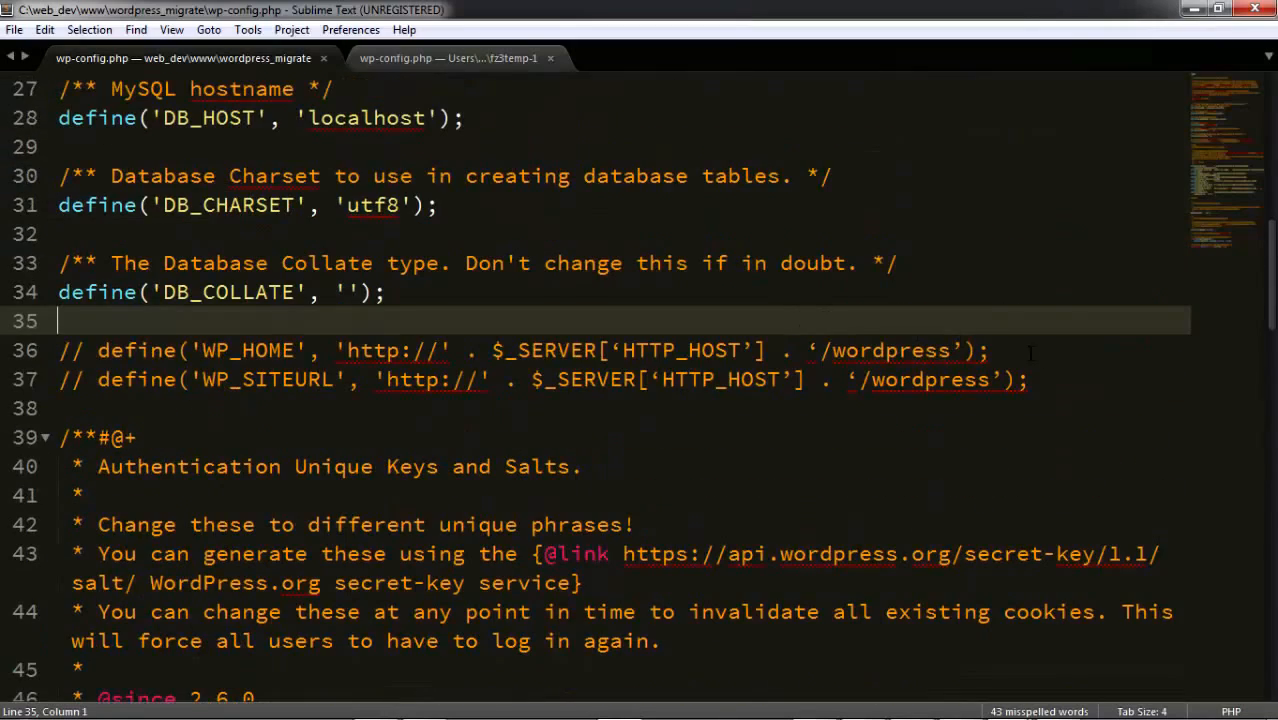
{"action": "left_click_drag", "start_coordinate": [1030, 379], "coordinate": [58, 350]}
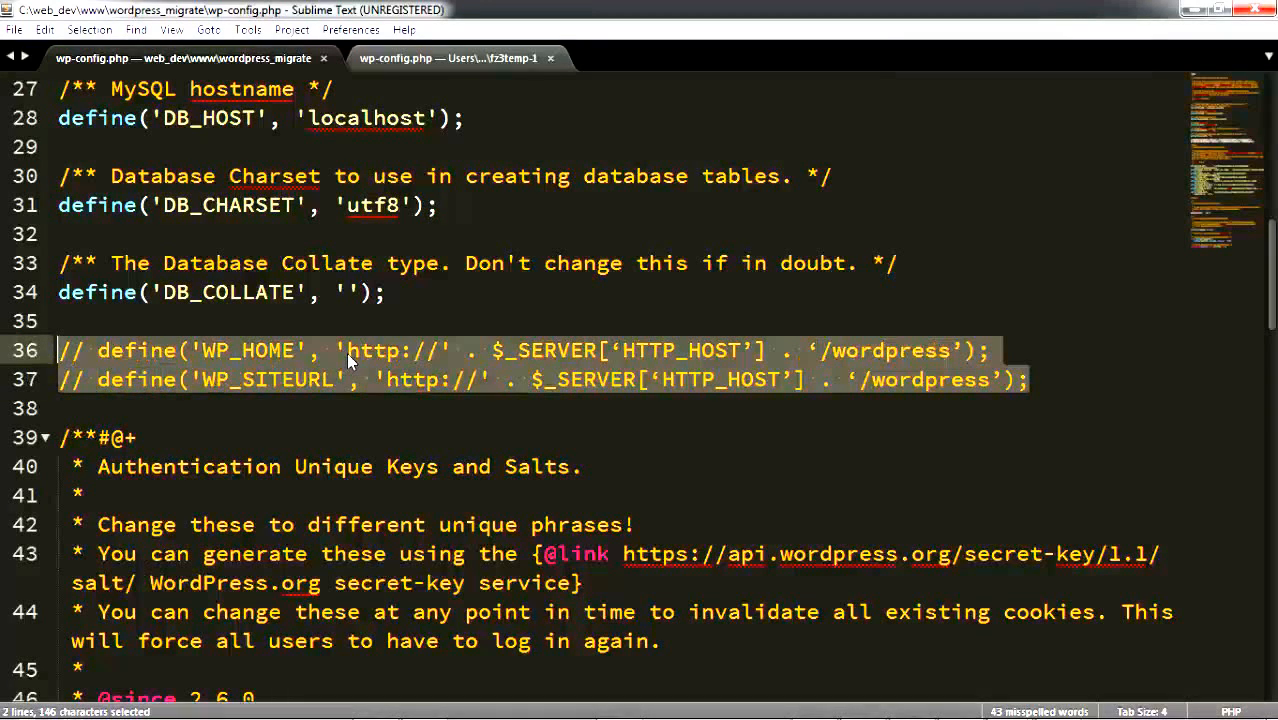
{"action": "key", "text": "ctrl+slash"}
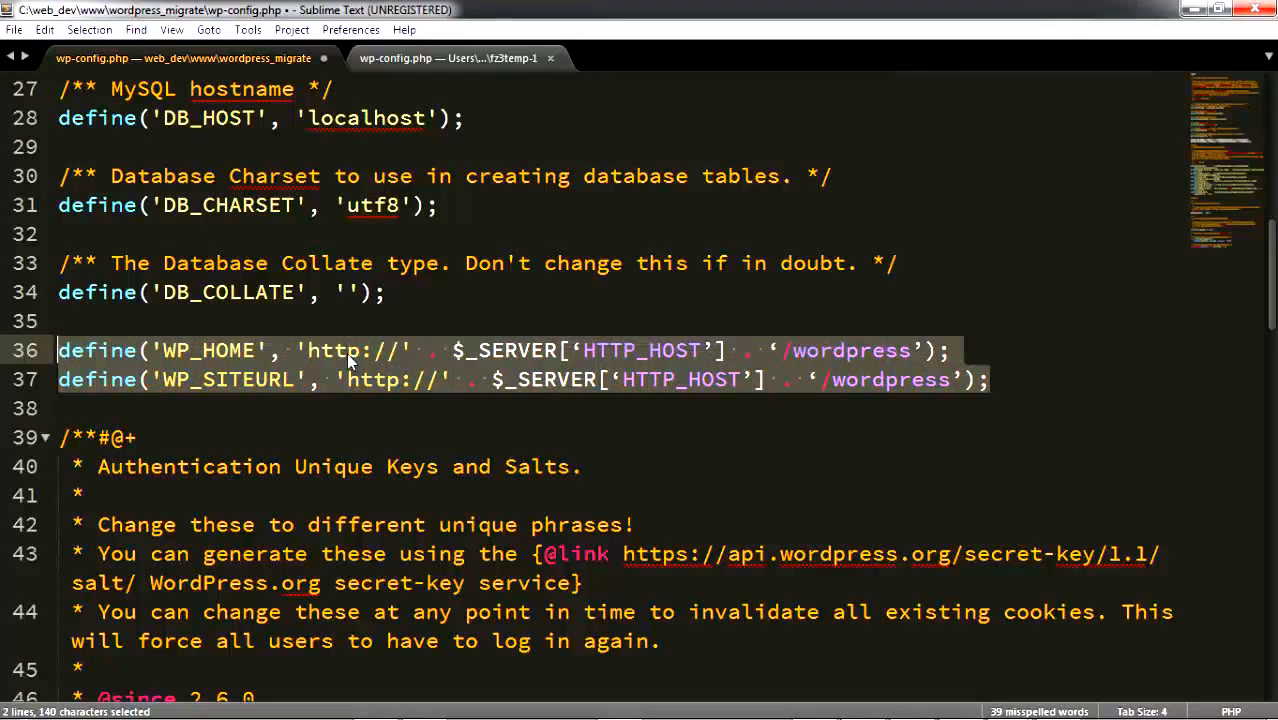
{"action": "key", "text": "ctrl+s"}
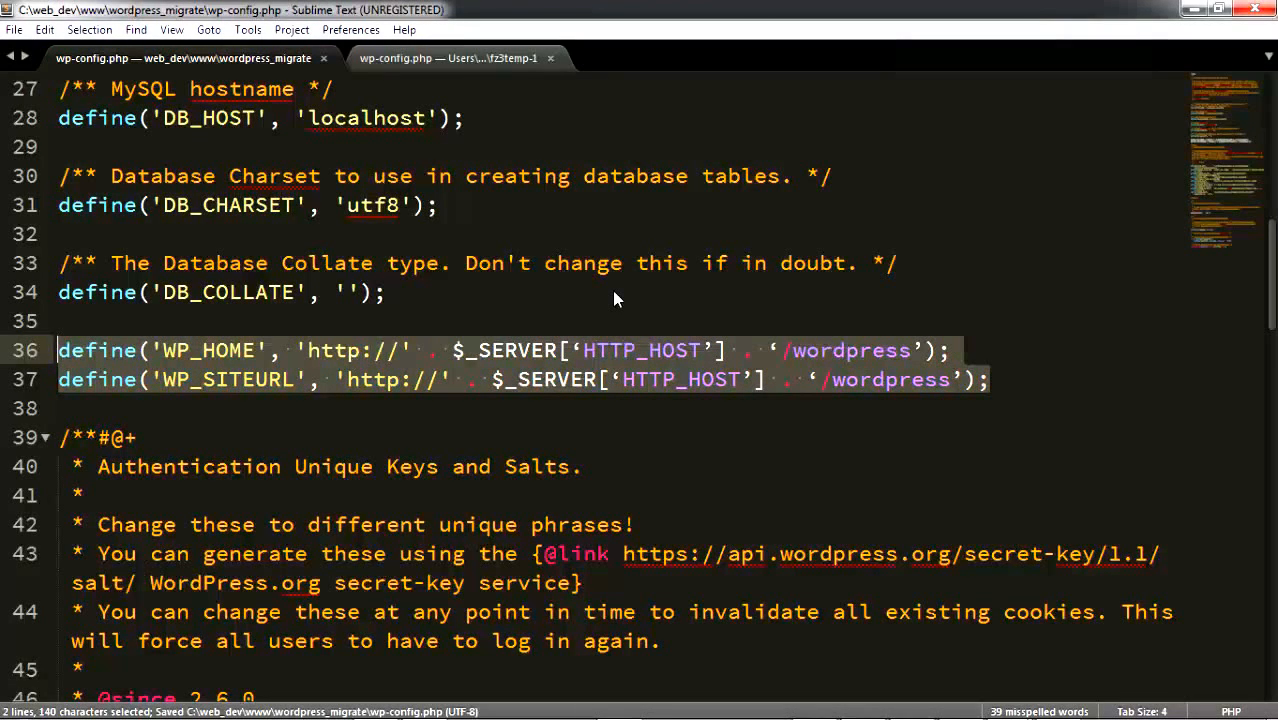
Step: Comment out the WP_HOME and WP_SITEURL definitions again and save wp-config.php
{"action": "left_click", "coordinate": [989, 380]}
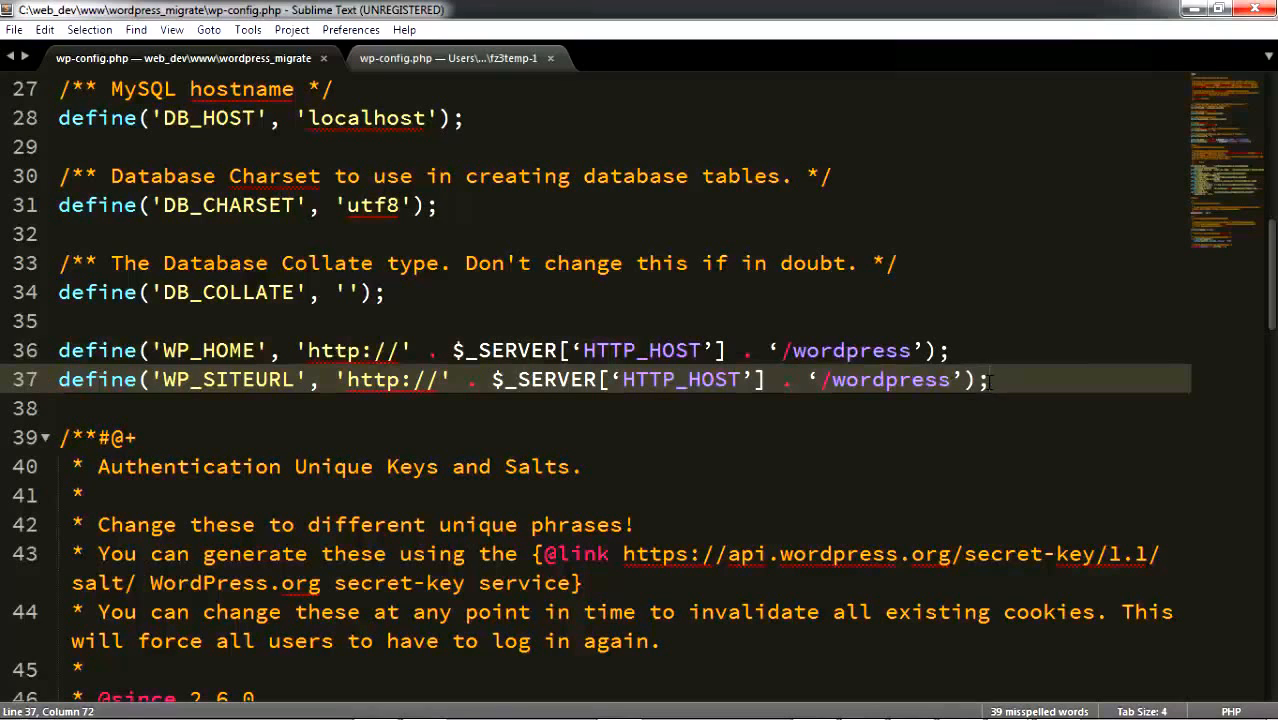
{"action": "left_click_drag", "start_coordinate": [989, 380], "coordinate": [52, 357]}
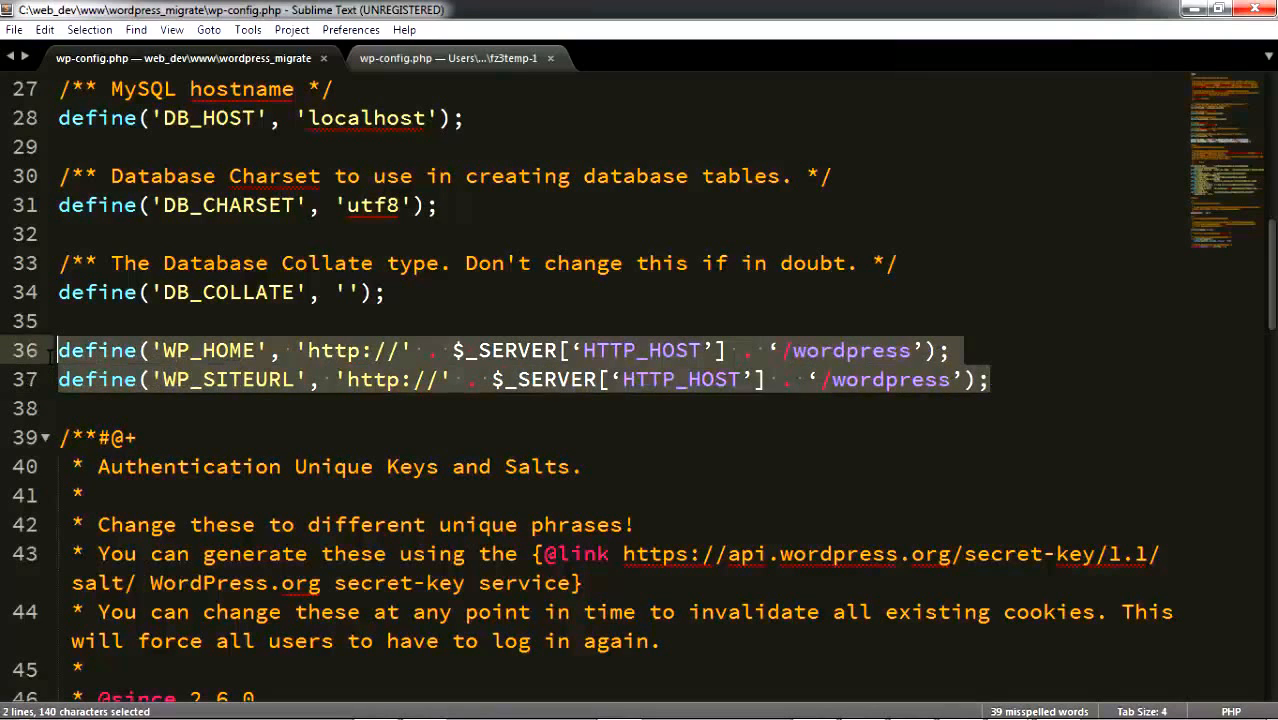
{"action": "left_click", "coordinate": [413, 380]}
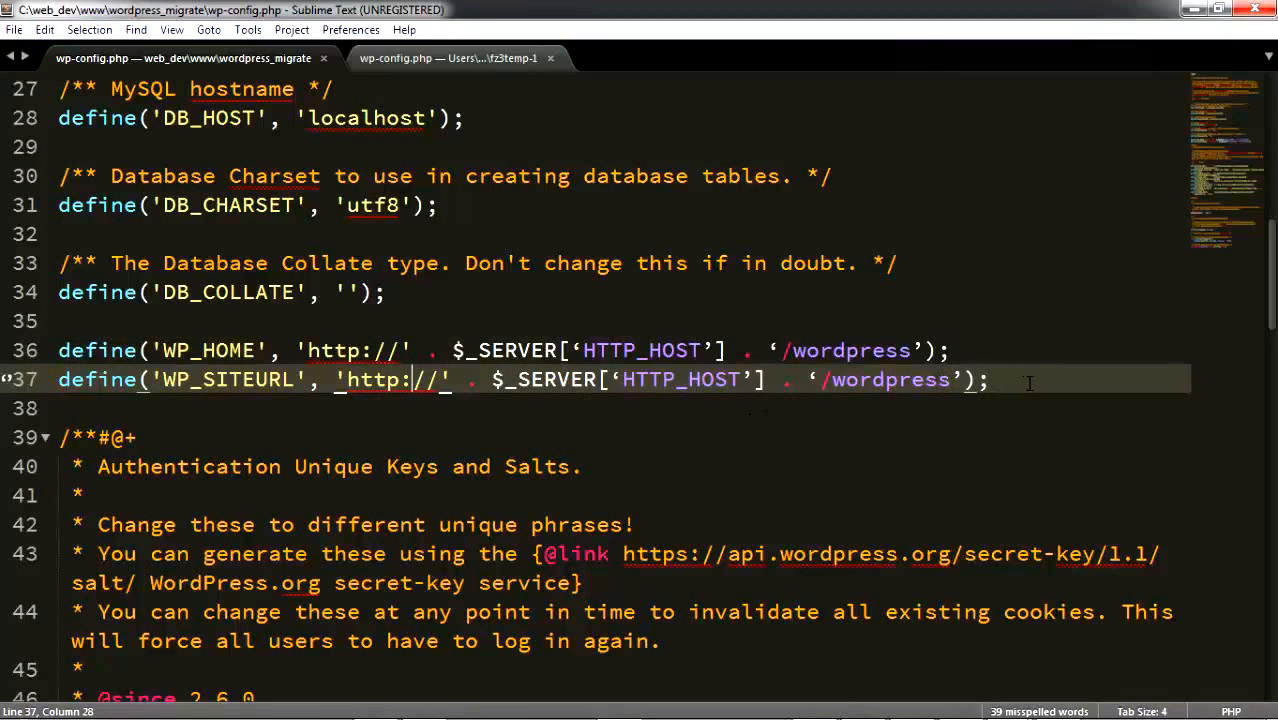
{"action": "left_click_drag", "start_coordinate": [964, 378], "coordinate": [49, 351]}
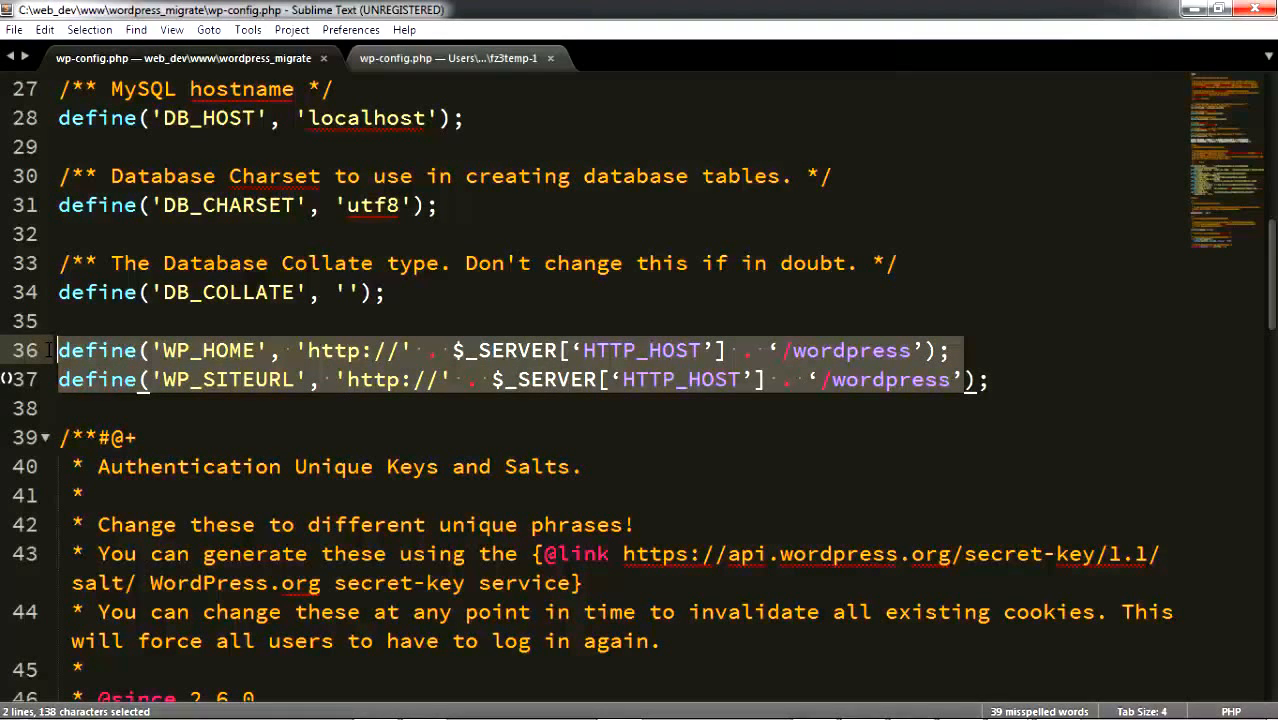
{"action": "key", "text": "ctrl+slash"}
{"action": "key", "text": "ctrl+s"}
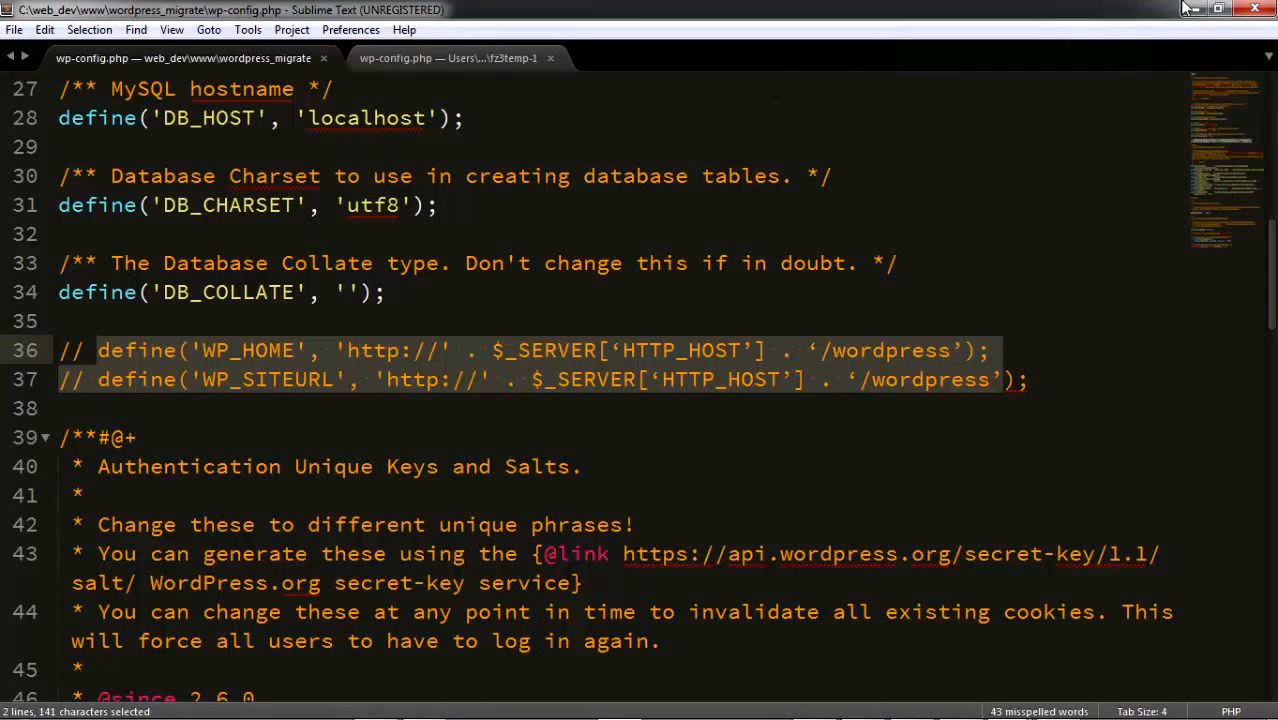
Step: Leave wp-config.php for the local site's General Settings and review the WordPress Address (URL) and Site Address (URL) values
{"action": "left_click", "coordinate": [1252, 9]}
{"action": "left_click", "coordinate": [213, 237]}
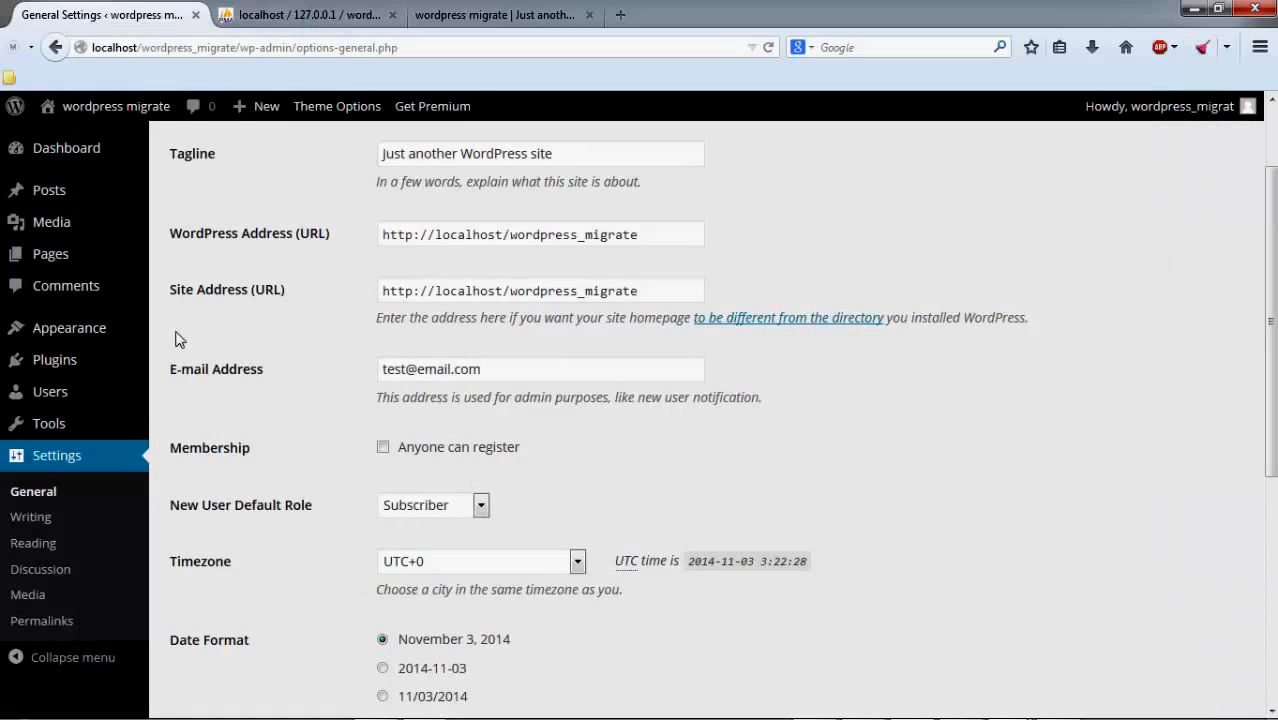
{"action": "left_click", "coordinate": [694, 237]}
{"action": "triple_click", "coordinate": [474, 236]}
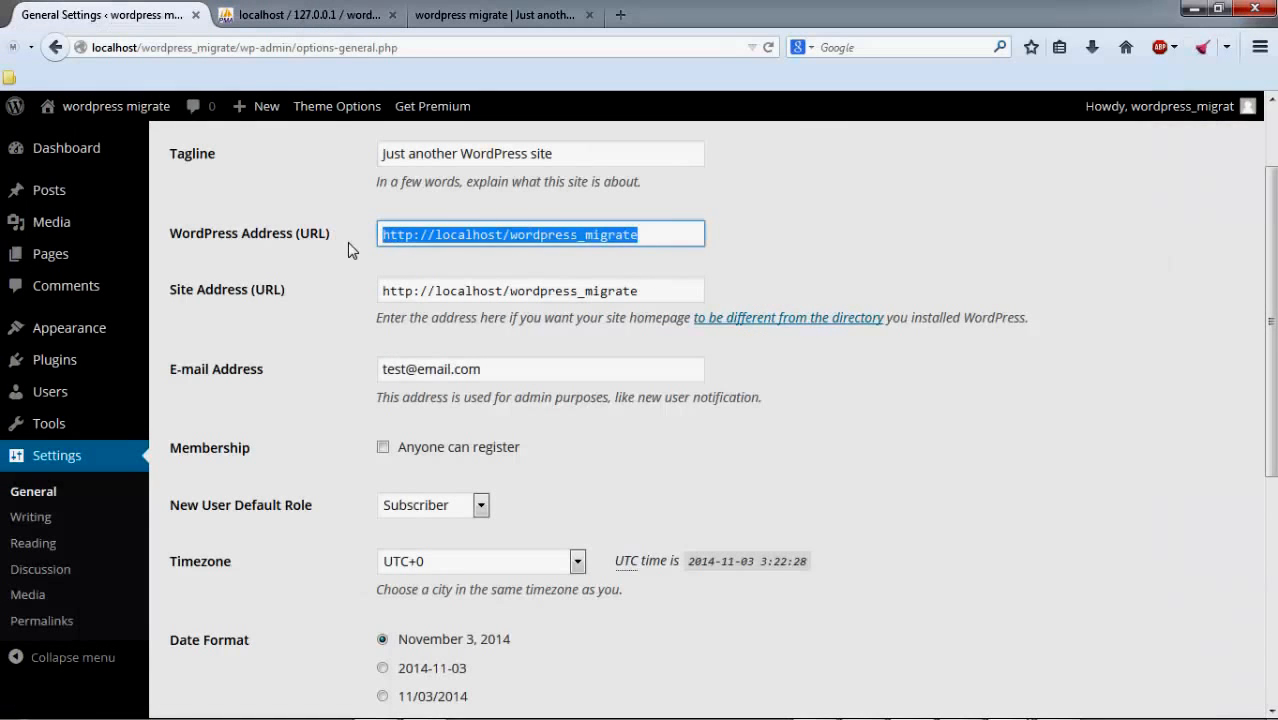
{"action": "left_click_drag", "start_coordinate": [693, 289], "coordinate": [371, 294]}
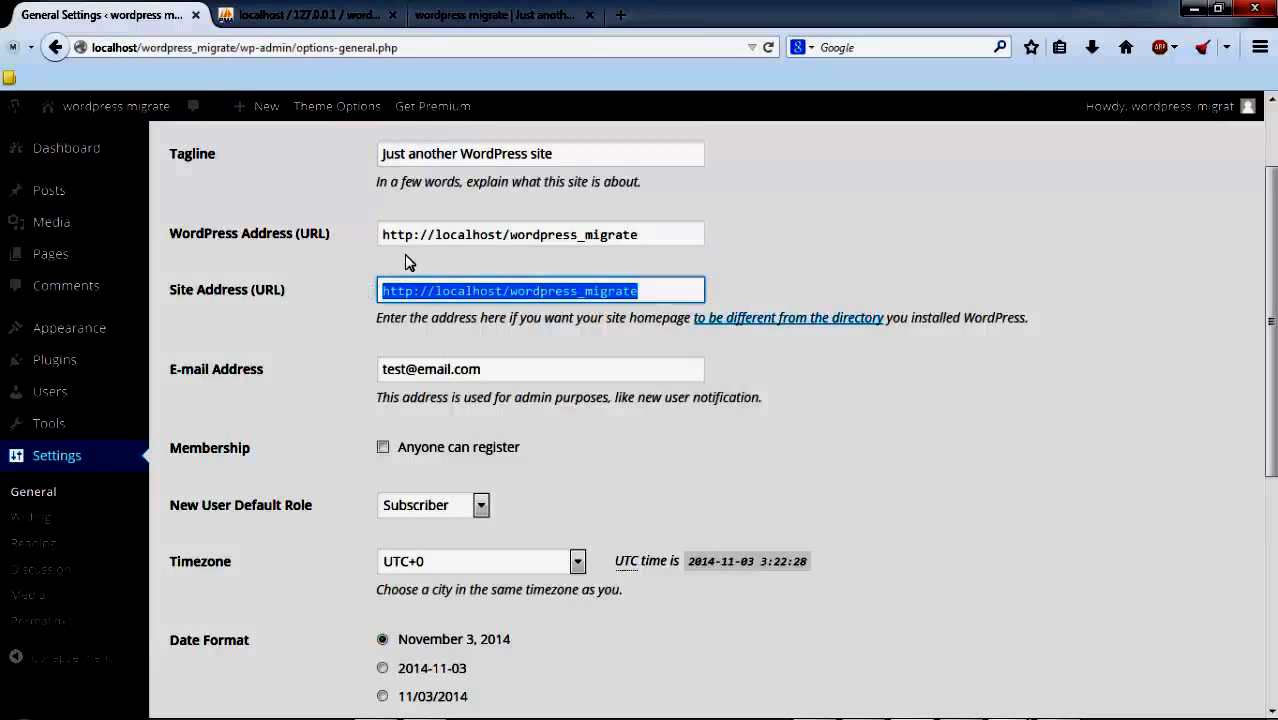
{"action": "left_click_drag", "start_coordinate": [676, 233], "coordinate": [336, 243]}
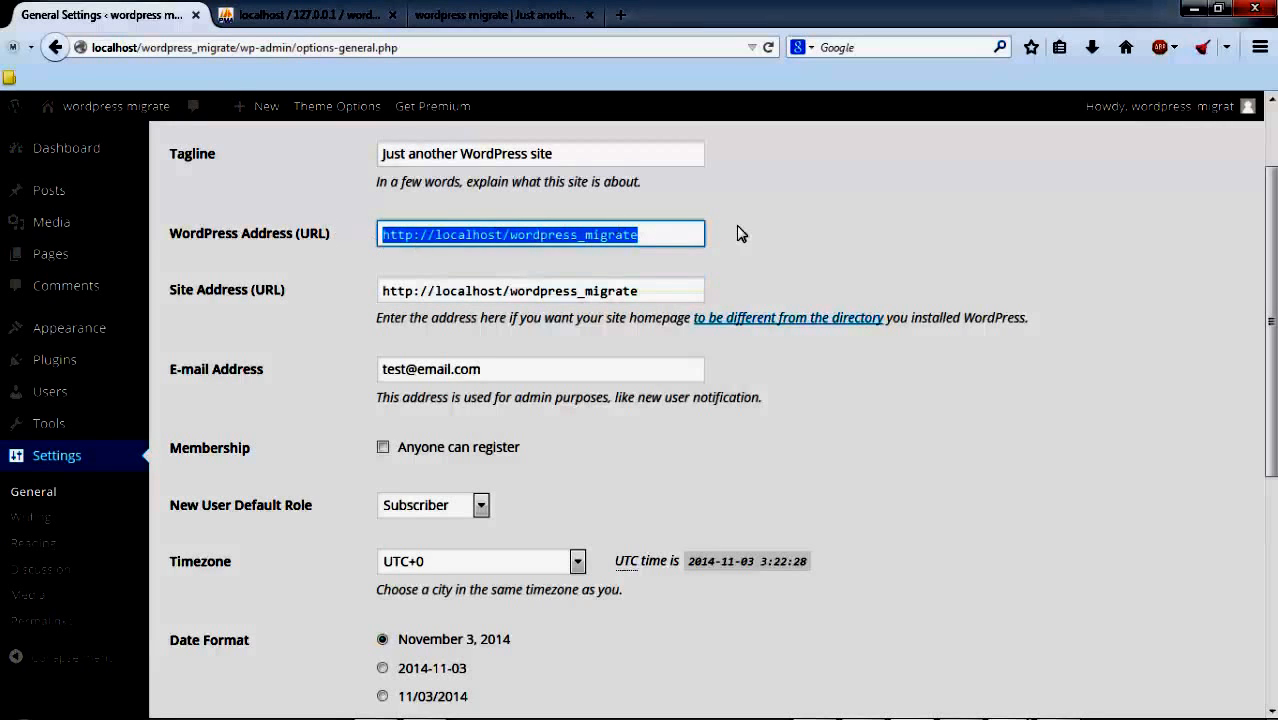
{"action": "left_click_drag", "start_coordinate": [690, 234], "coordinate": [368, 234]}
{"action": "left_click", "coordinate": [855, 243]}
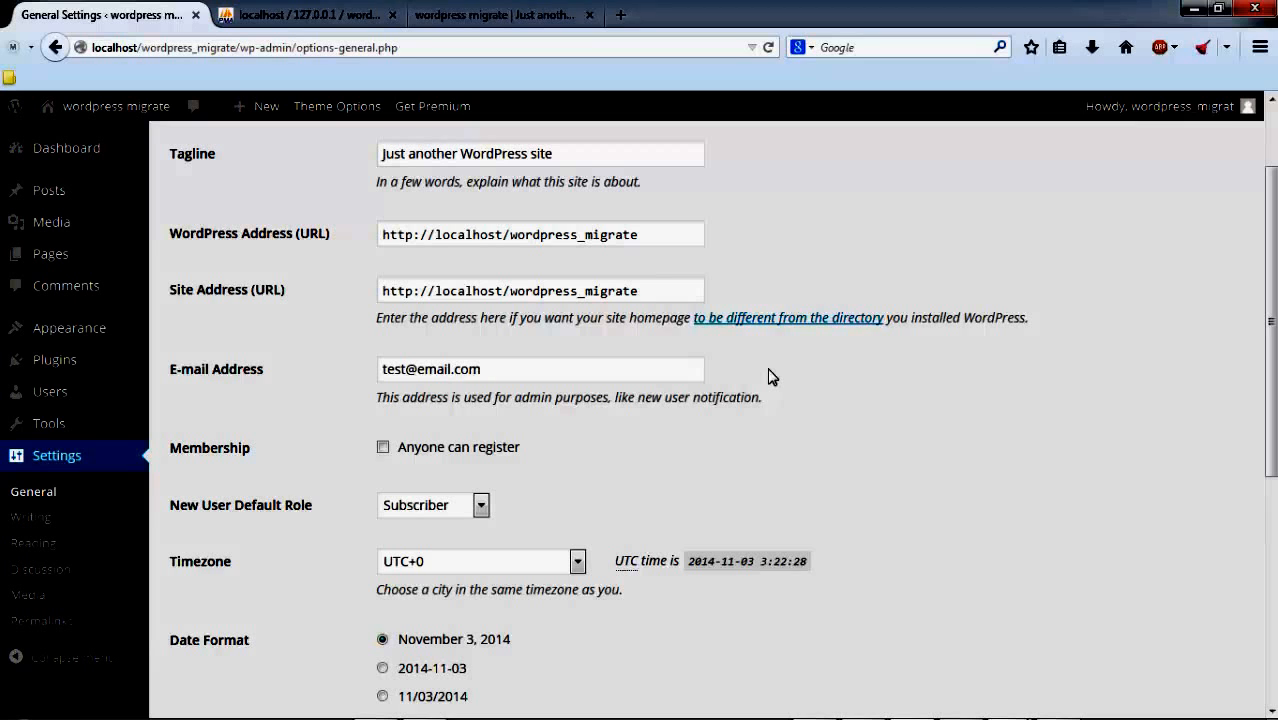
Step: View the live site's front page and compare its domain with the WordPress Address (URL) in General Settings
{"action": "left_click", "coordinate": [495, 14]}
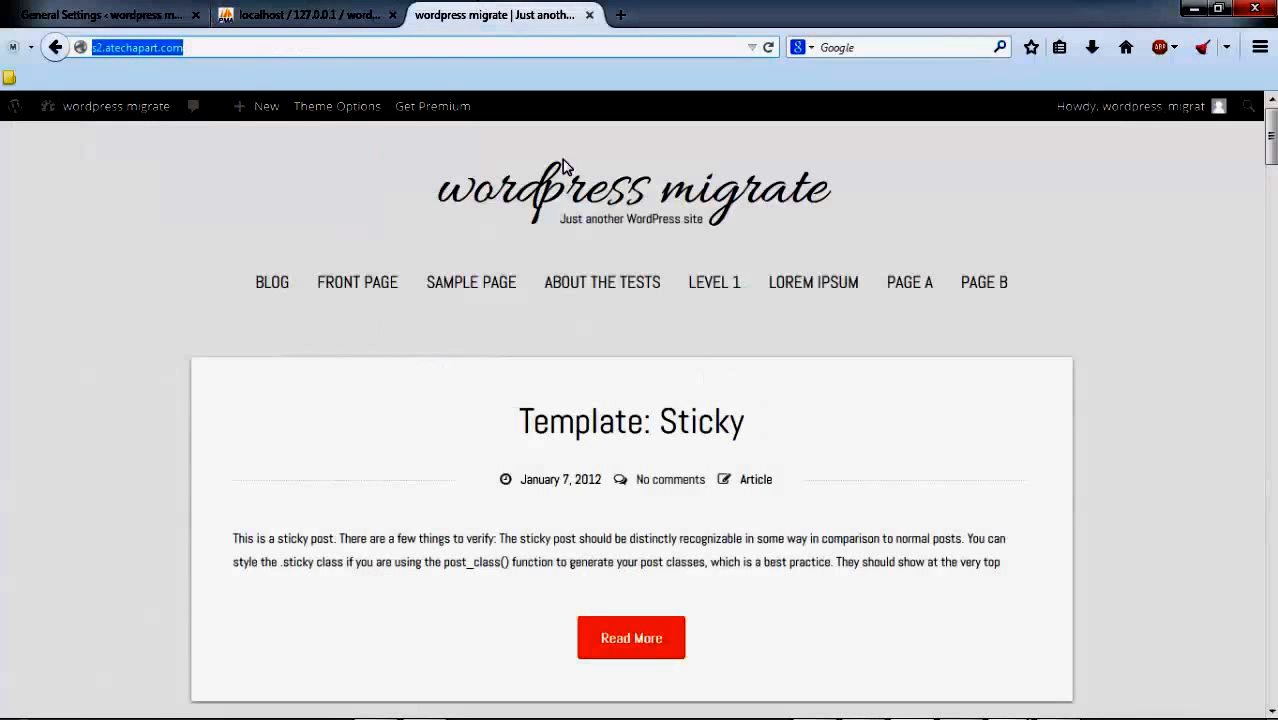
{"action": "left_click", "coordinate": [104, 16]}
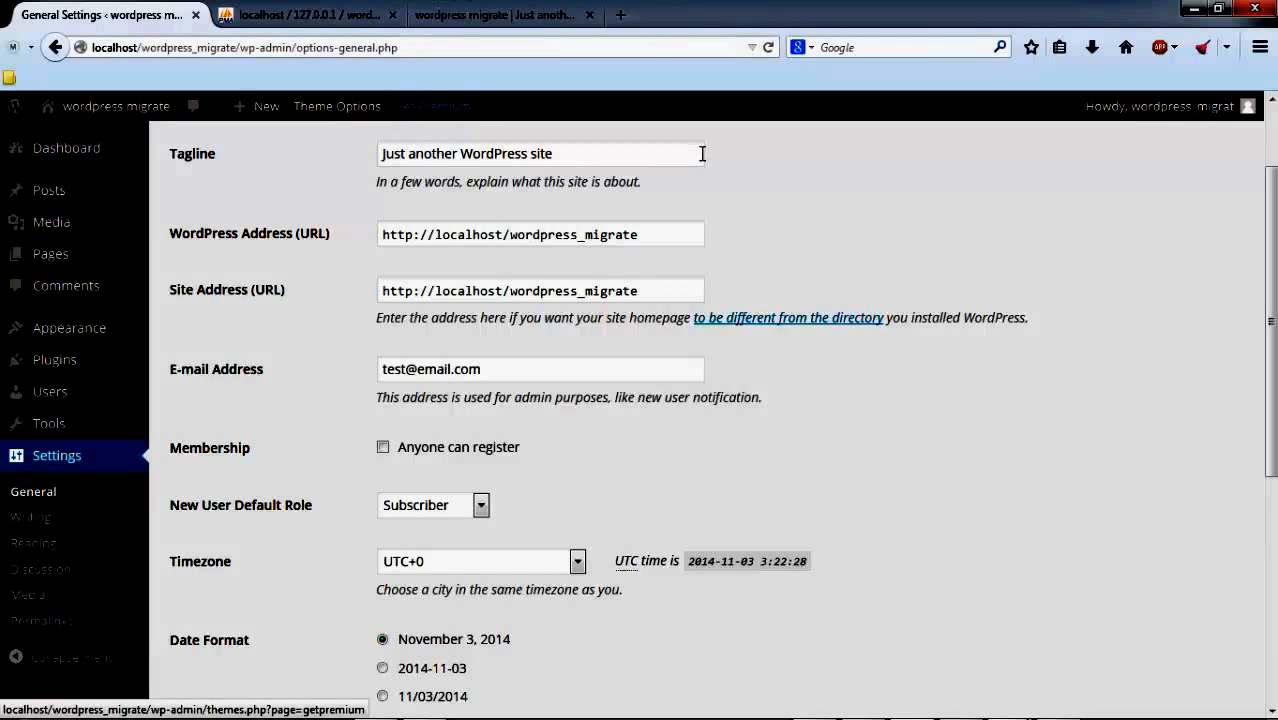
{"action": "left_click_drag", "start_coordinate": [662, 234], "coordinate": [280, 228]}
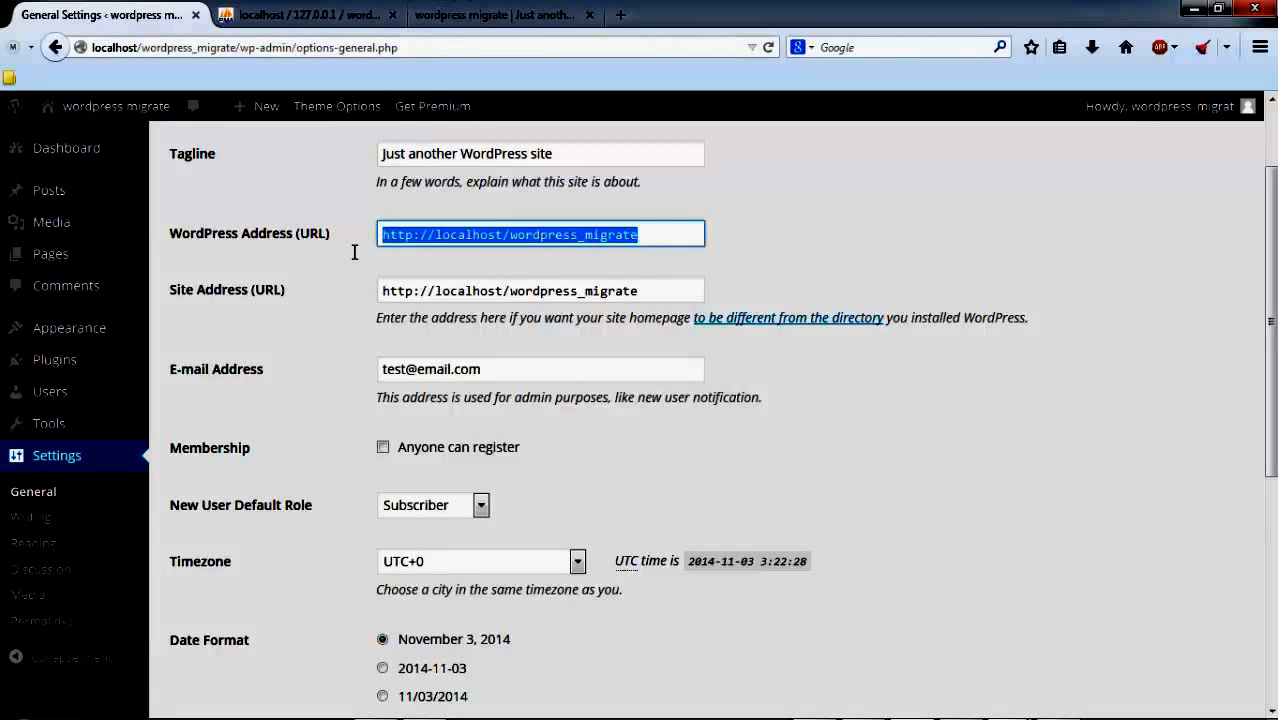
{"action": "left_click", "coordinate": [713, 237]}
{"action": "left_click_drag", "start_coordinate": [680, 240], "coordinate": [366, 226]}
{"action": "left_click", "coordinate": [689, 232]}
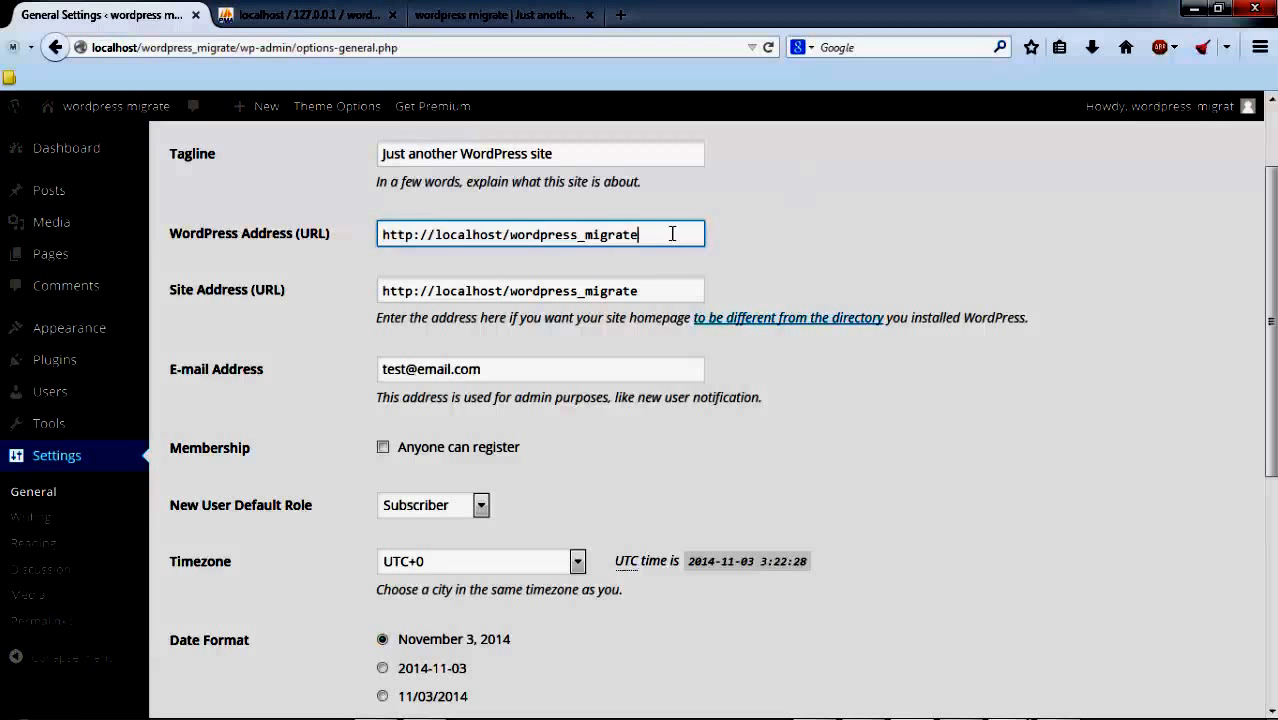
{"action": "left_click_drag", "start_coordinate": [672, 234], "coordinate": [214, 250]}
{"action": "left_click", "coordinate": [508, 14]}
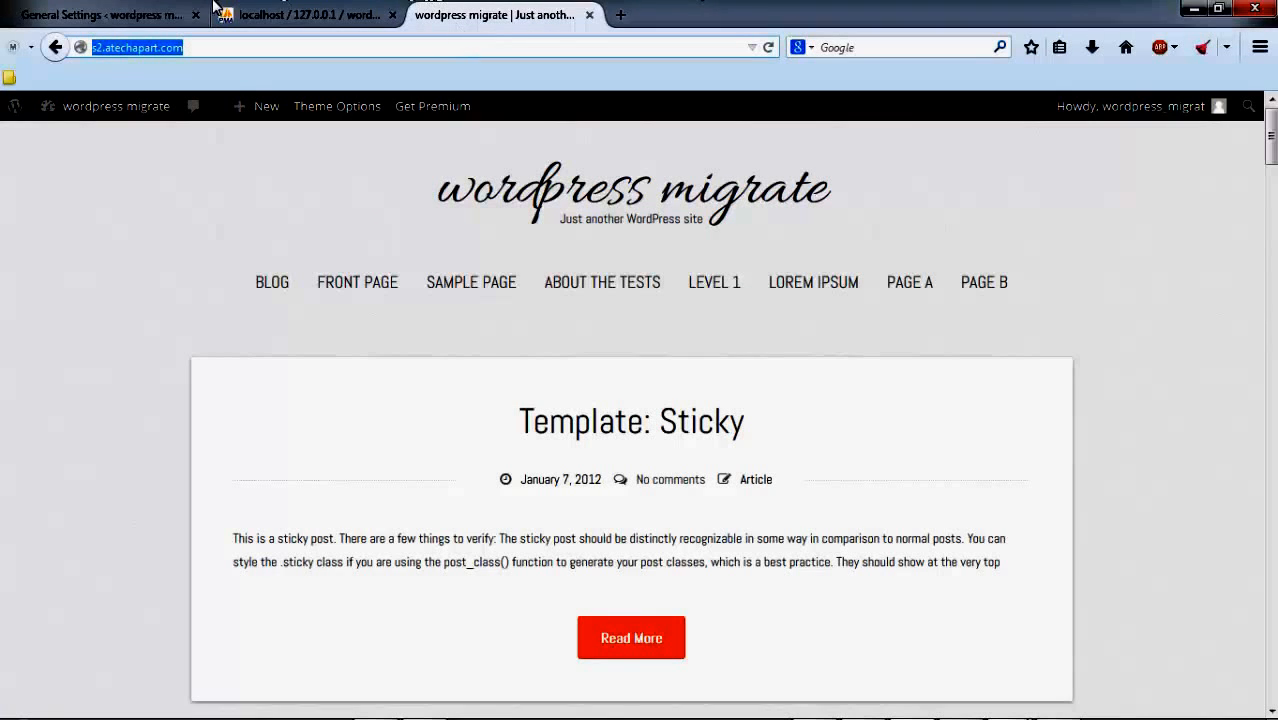
{"action": "left_click", "coordinate": [100, 14]}
{"action": "left_click", "coordinate": [658, 236]}
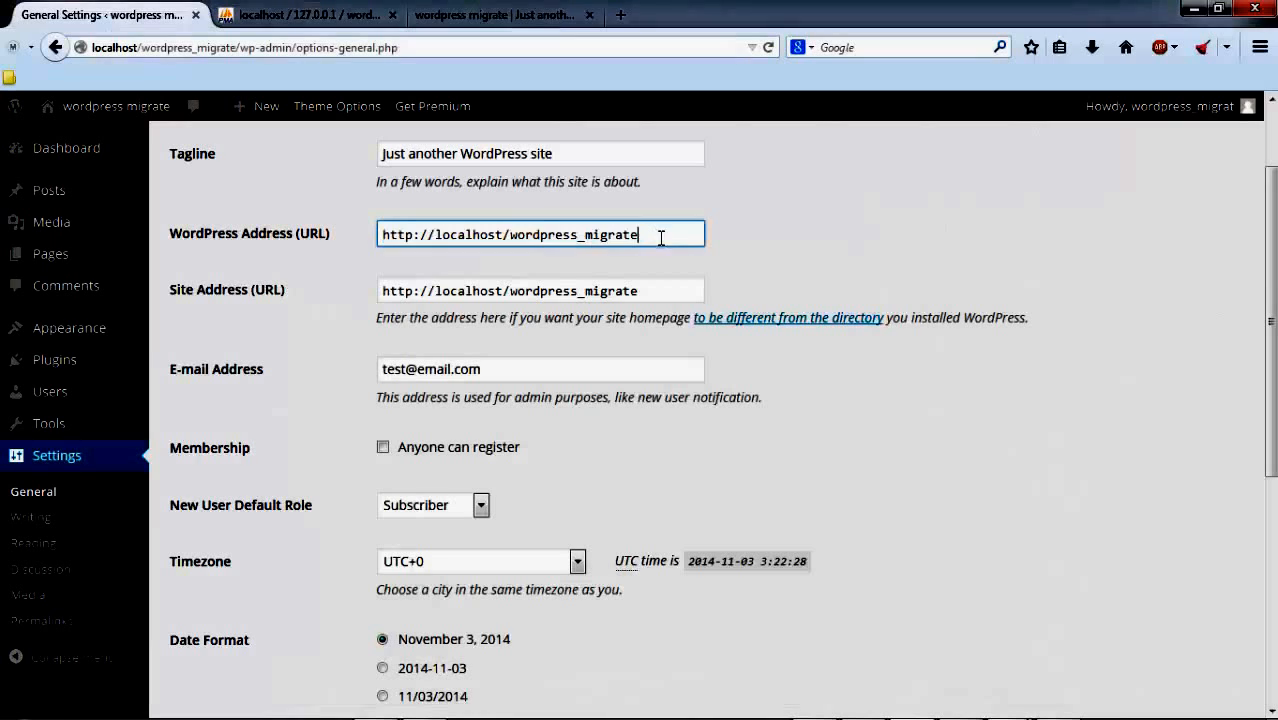
{"action": "left_click_drag", "start_coordinate": [658, 236], "coordinate": [375, 237]}
{"action": "type", "text": "http://s2.atechapart.com/"}
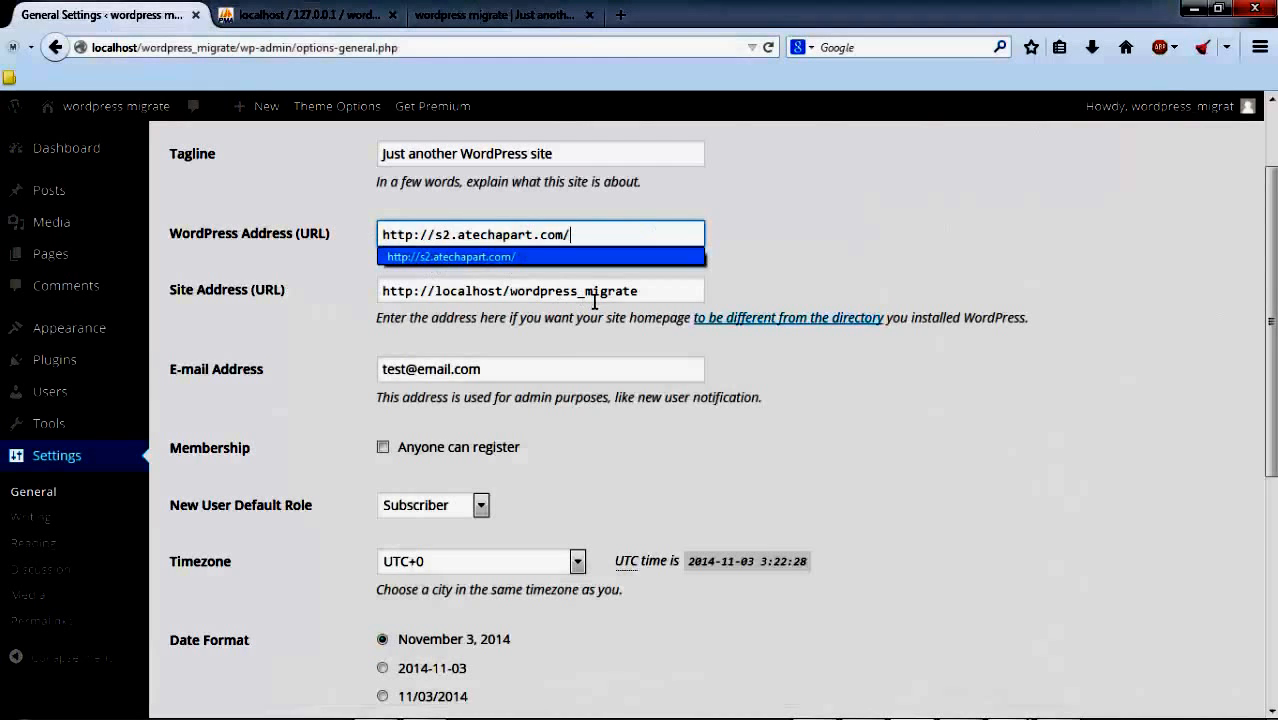
{"action": "left_click_drag", "start_coordinate": [658, 291], "coordinate": [253, 291]}
{"action": "type", "text": "http://s2.atechapart.com/"}
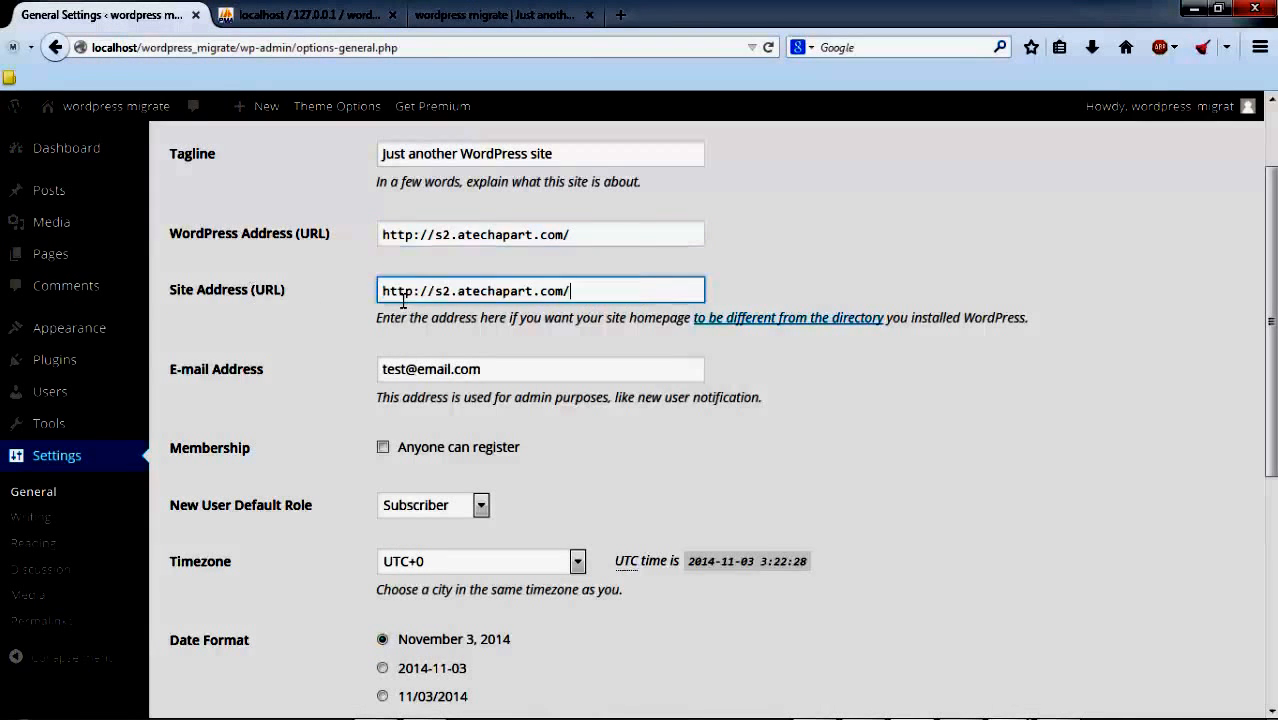
{"action": "left_click", "coordinate": [997, 241]}
{"action": "scroll", "coordinate": [833, 437], "scroll_direction": "down", "scroll_amount": 5}
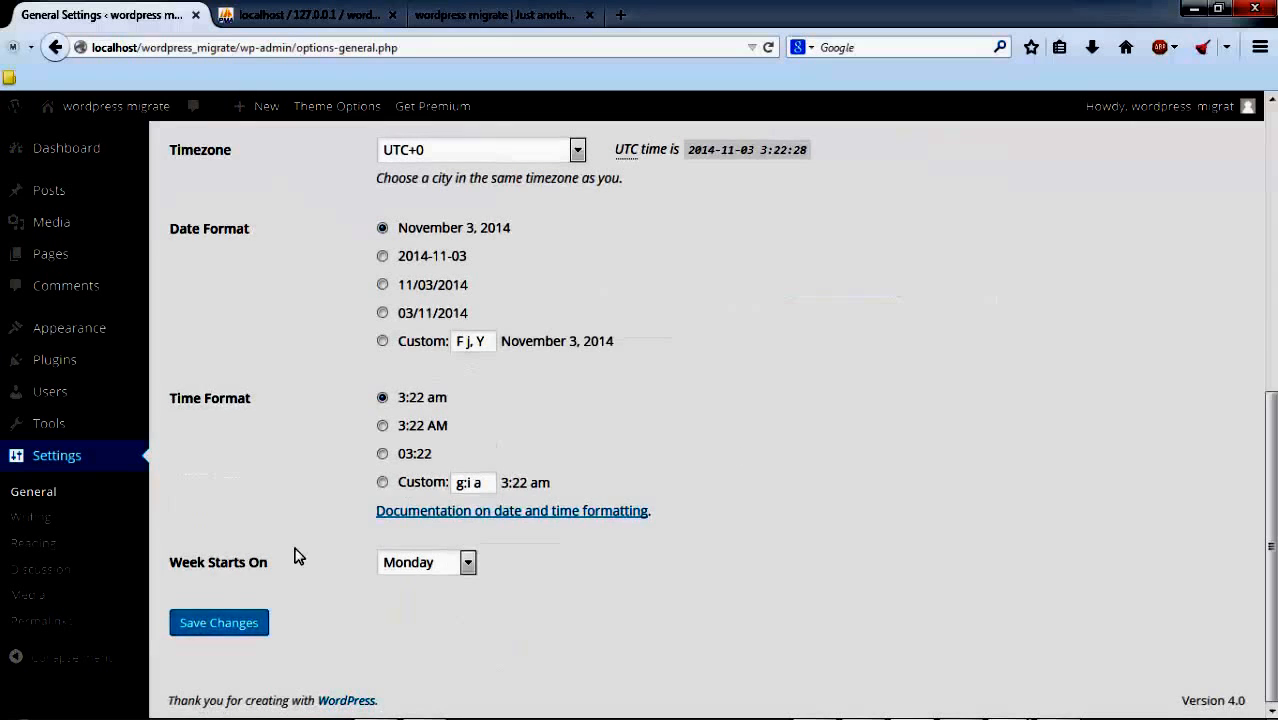
{"action": "left_click", "coordinate": [220, 624]}
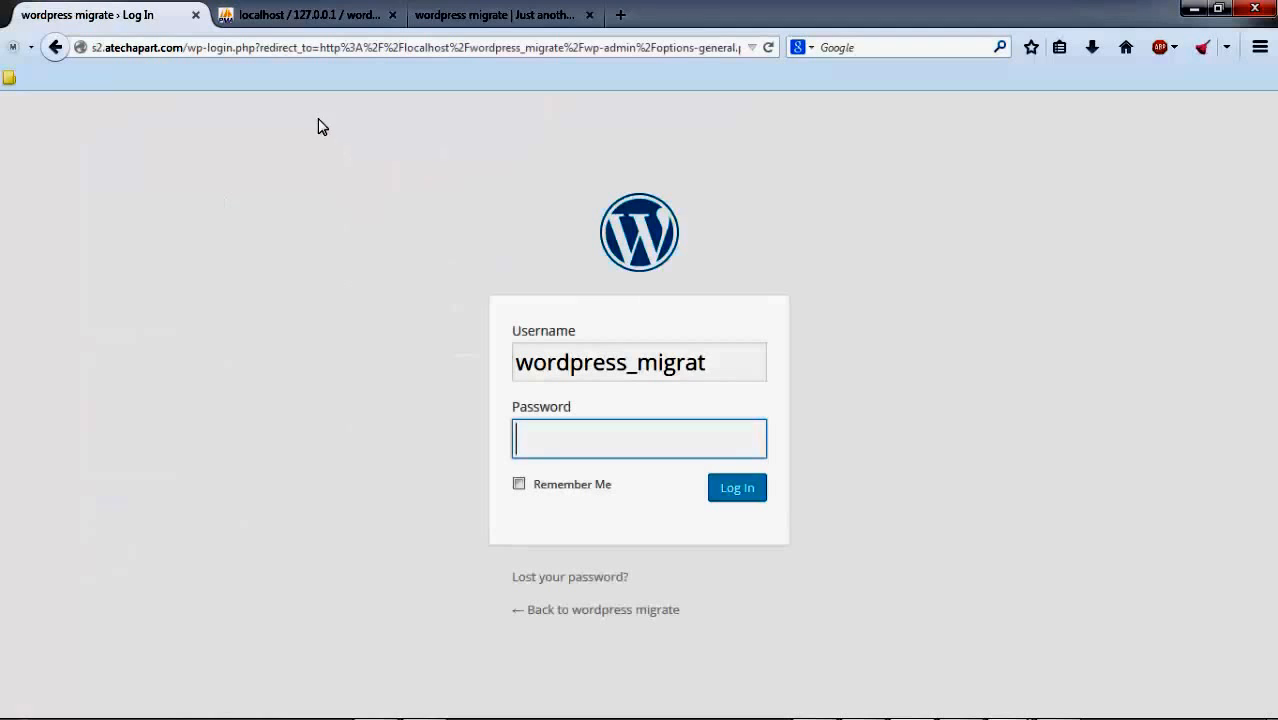
Step: Examine the login page's URL, including its domain and the redirect_to portion
{"action": "left_click", "coordinate": [189, 43]}
{"action": "left_click", "coordinate": [274, 214]}
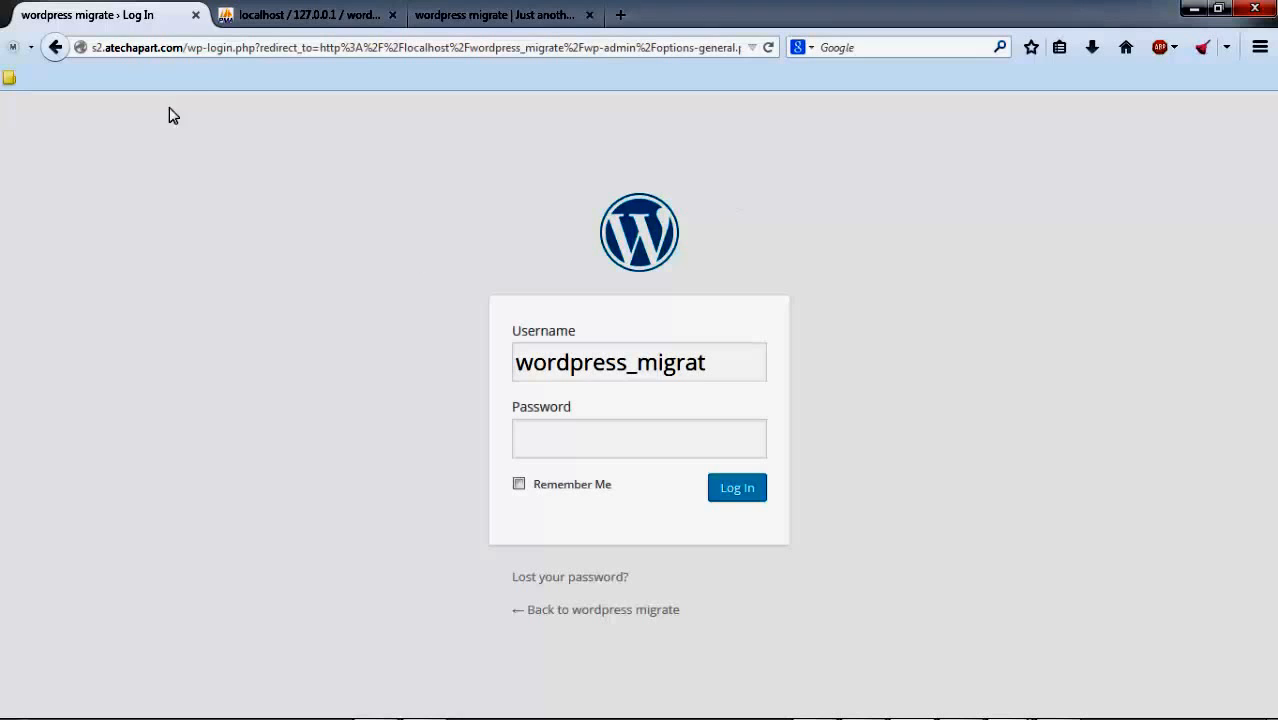
{"action": "left_click", "coordinate": [178, 48]}
{"action": "left_click", "coordinate": [184, 49]}
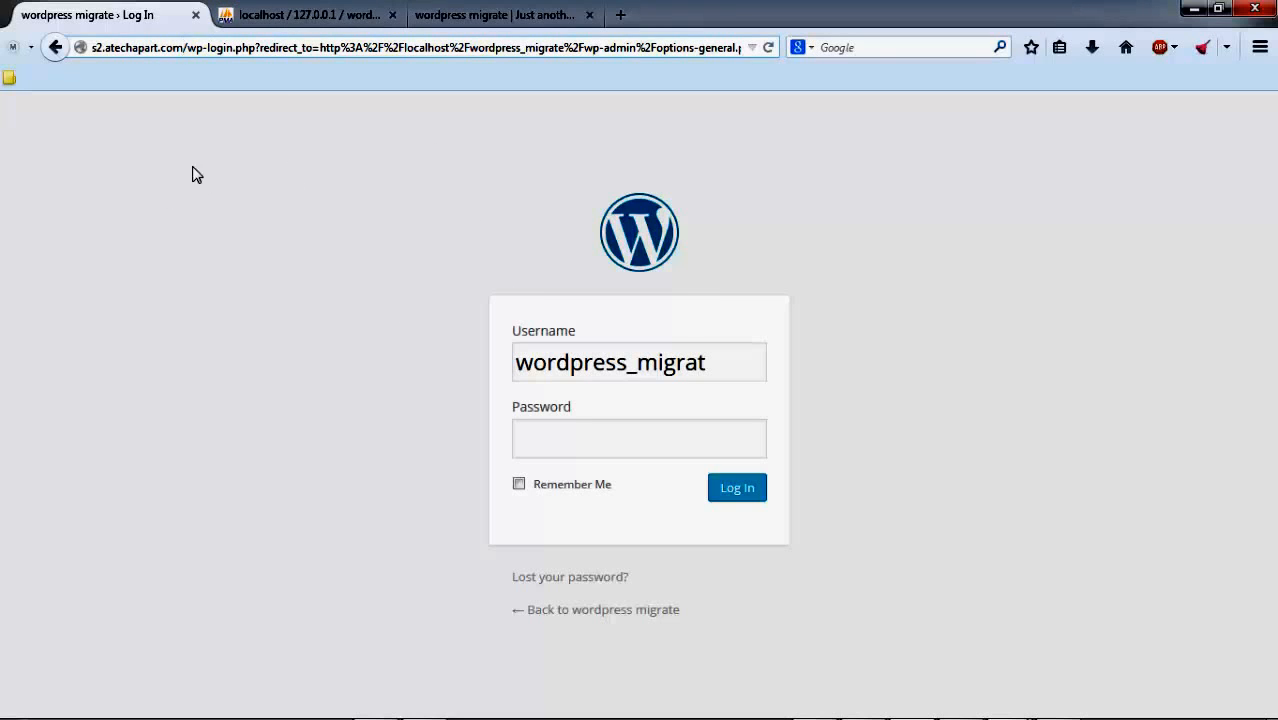
{"action": "left_click", "coordinate": [127, 125]}
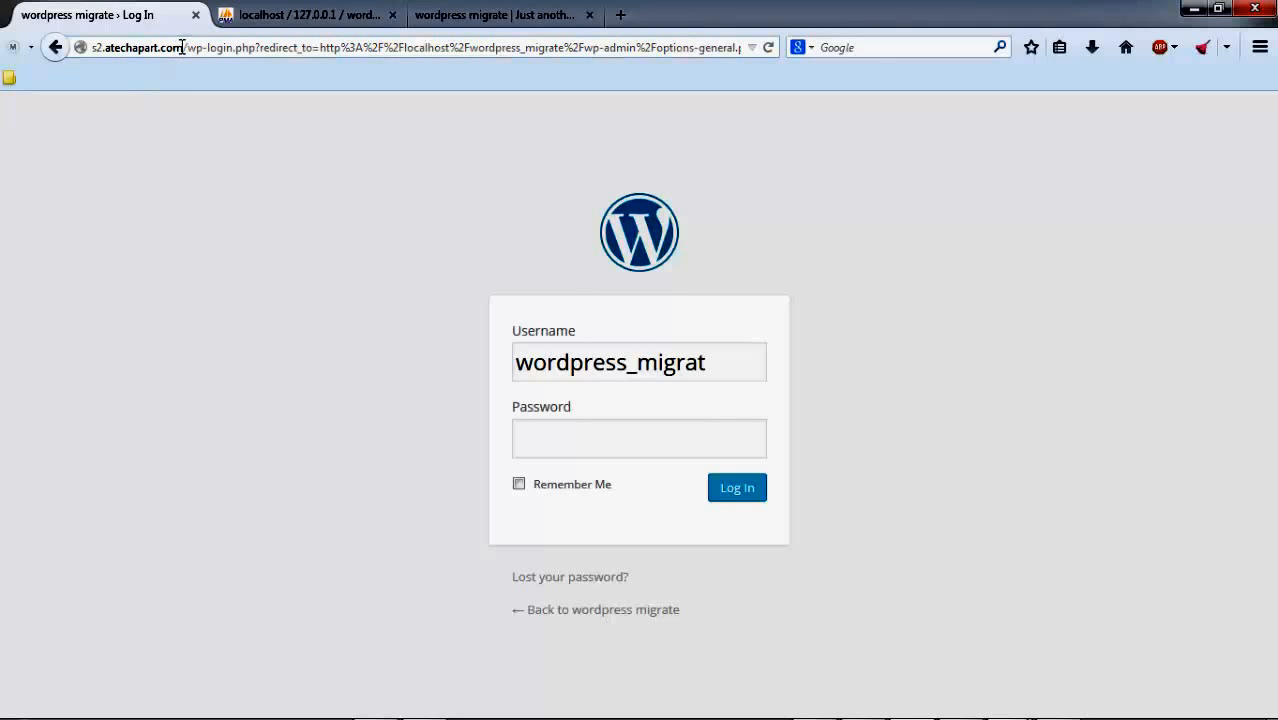
{"action": "double_click", "coordinate": [112, 47]}
{"action": "left_click", "coordinate": [183, 206]}
{"action": "double_click", "coordinate": [142, 47]}
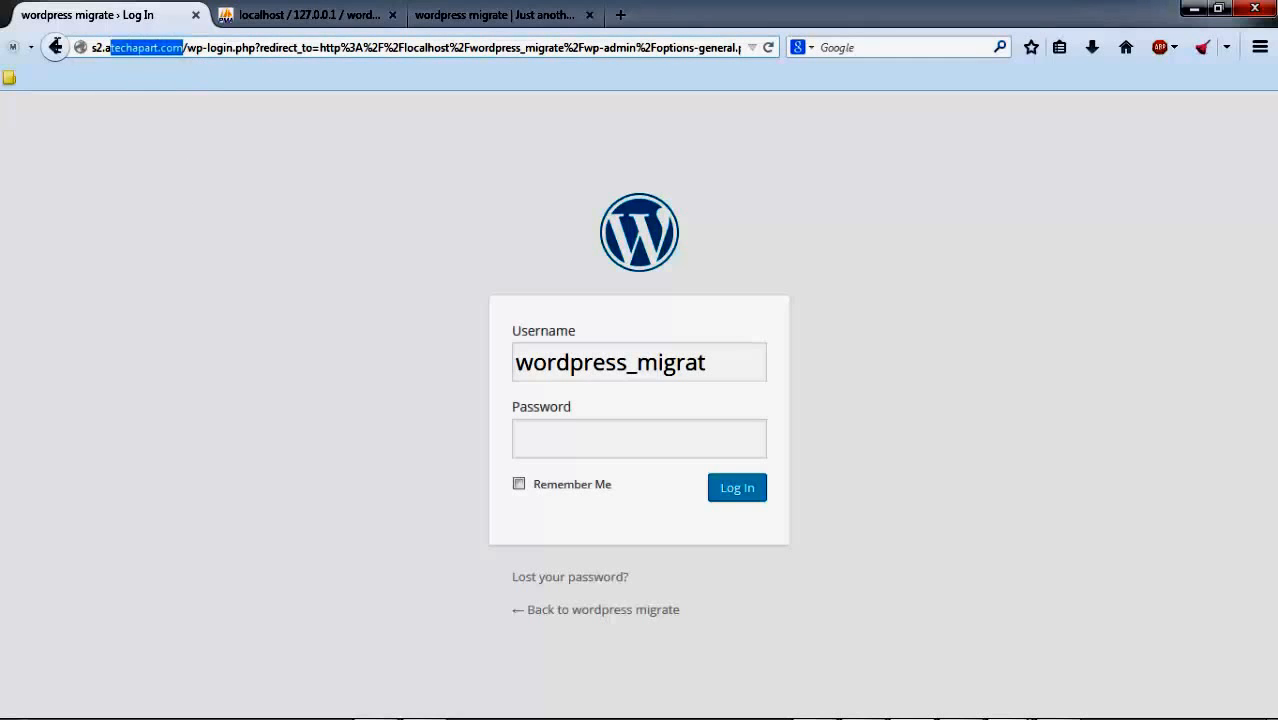
{"action": "left_click", "coordinate": [177, 131]}
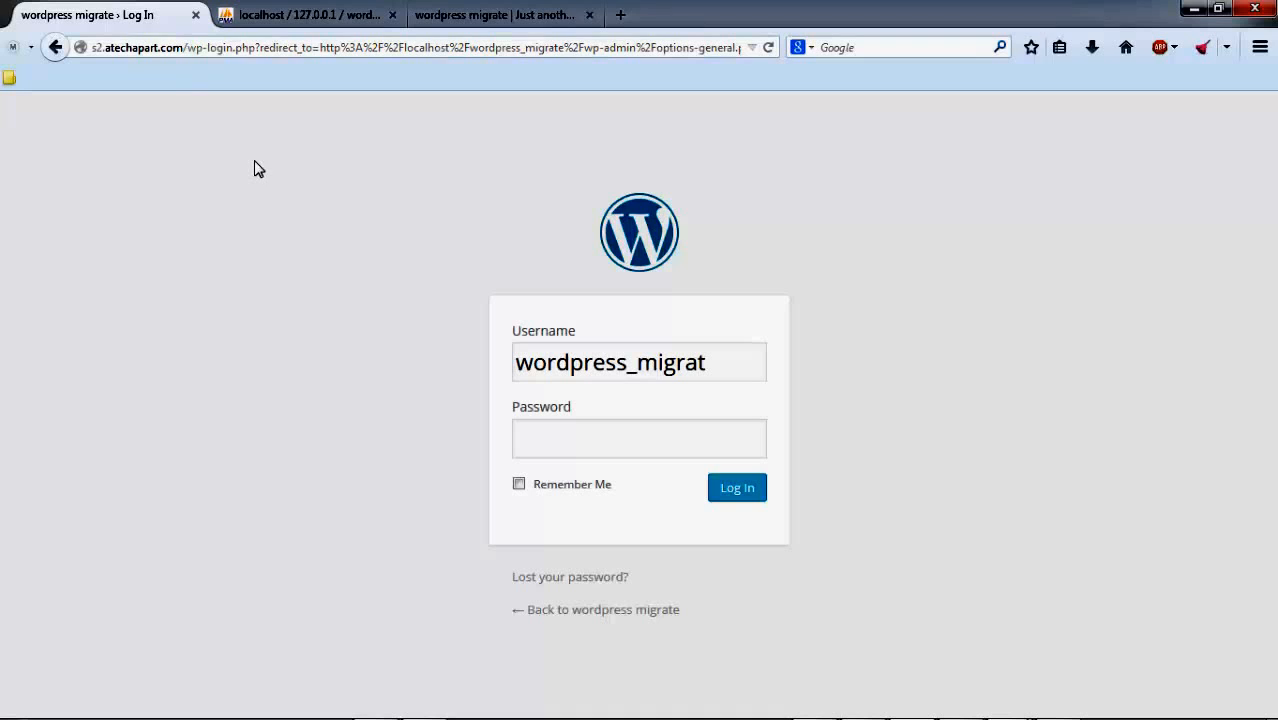
{"action": "left_click", "coordinate": [190, 47]}
{"action": "left_click", "coordinate": [176, 47]}
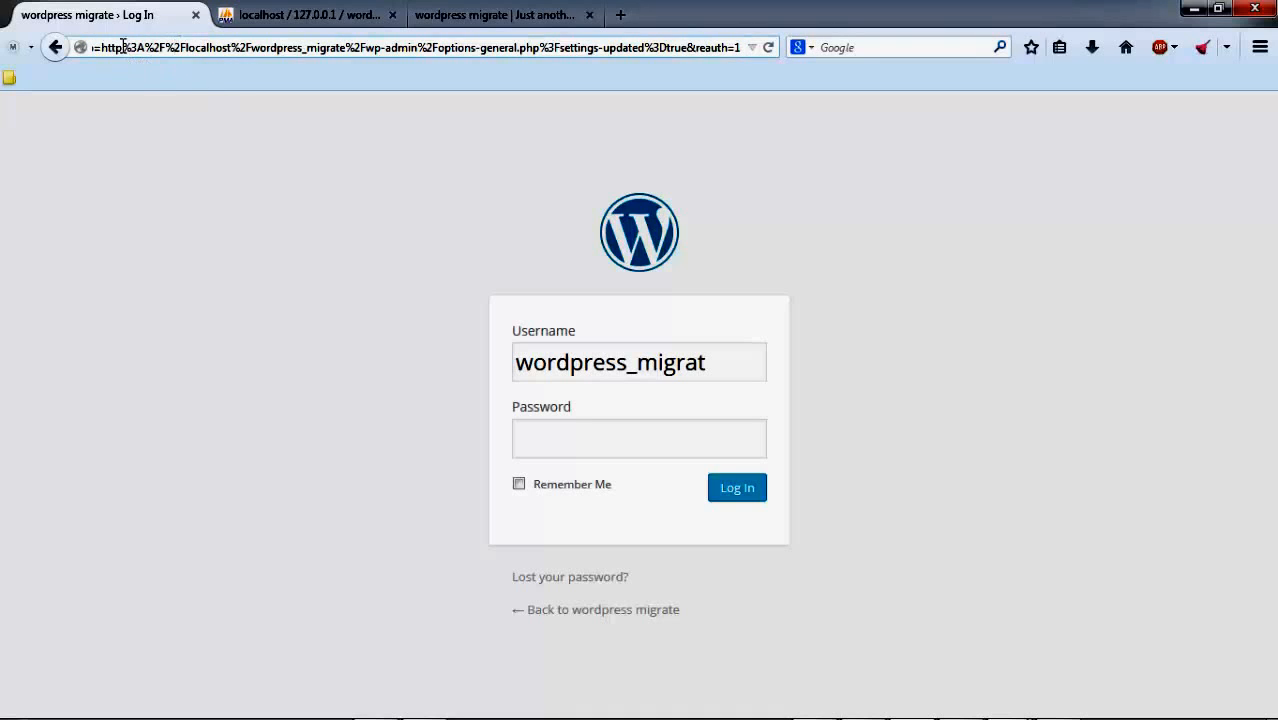
{"action": "left_click_drag", "start_coordinate": [120, 46], "coordinate": [13, 38]}
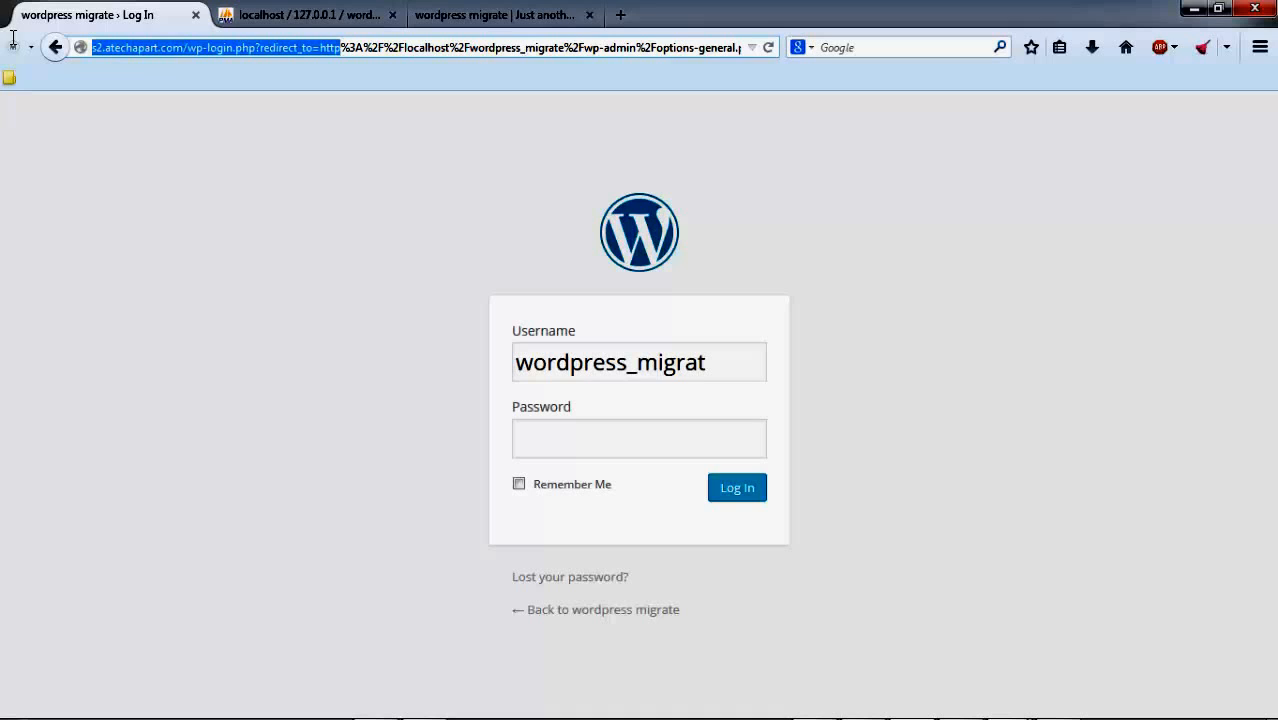
{"action": "left_click", "coordinate": [183, 146]}
{"action": "left_click", "coordinate": [127, 50]}
{"action": "left_click", "coordinate": [131, 200]}
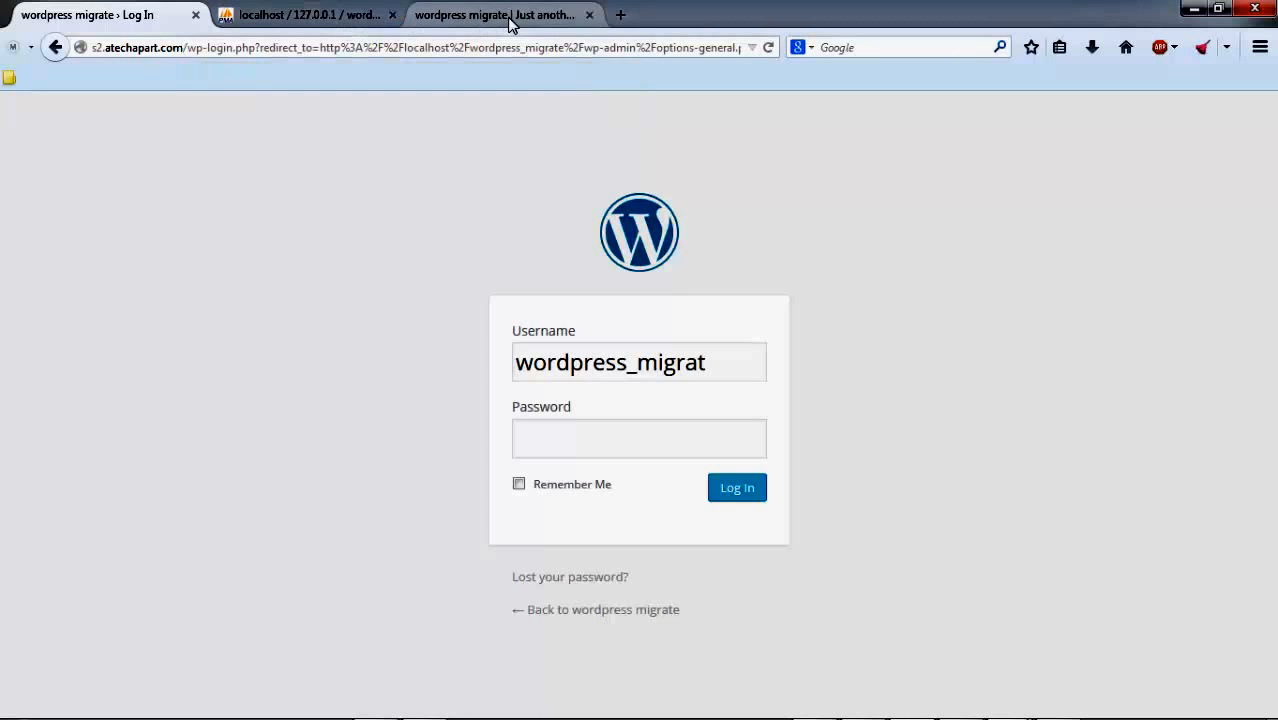
Step: Switch to phpMyAdmin and reload the wp_options table of the wordpress_migrate database to check its siteurl and home rows
{"action": "left_click", "coordinate": [298, 26]}
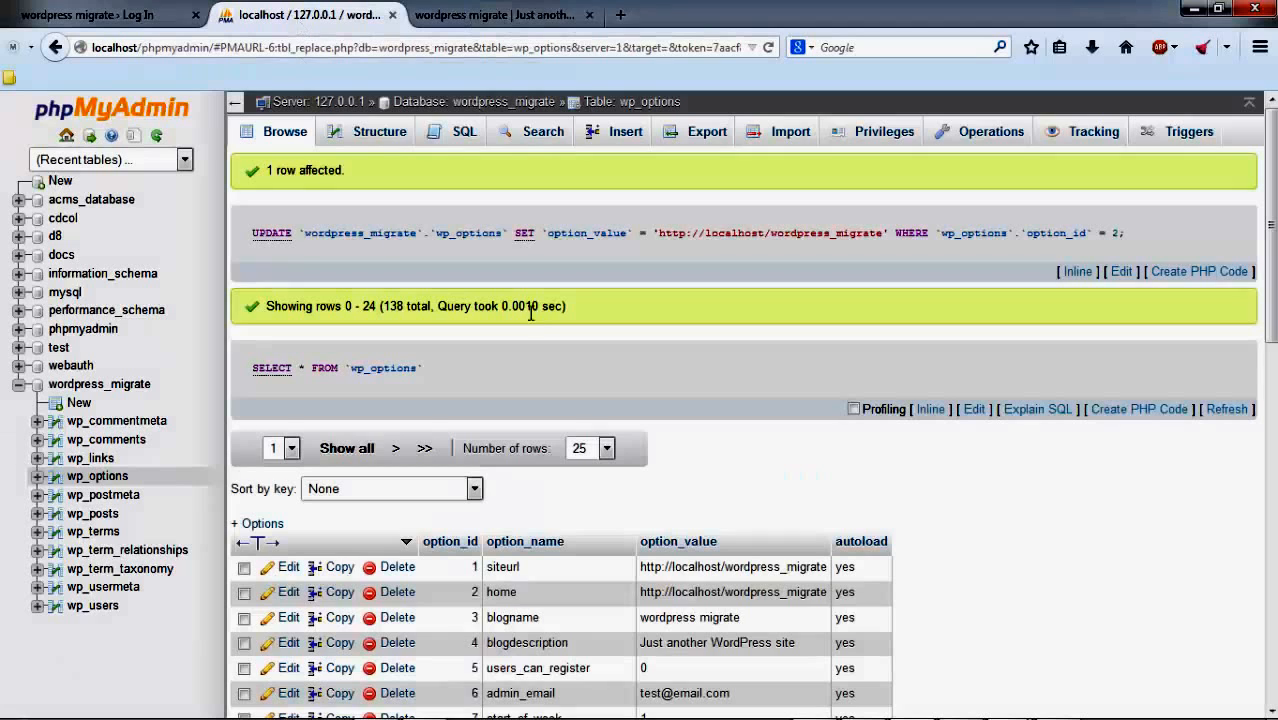
{"action": "scroll", "coordinate": [540, 313], "scroll_direction": "down", "scroll_amount": 5}
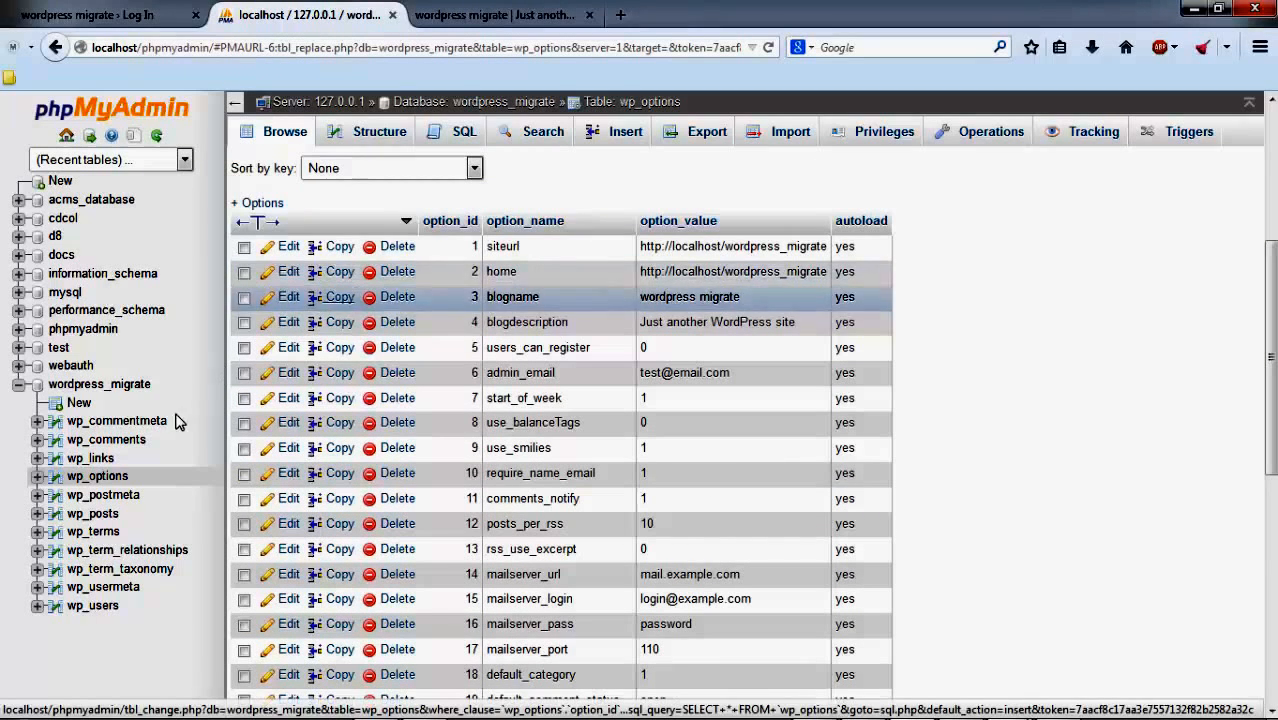
{"action": "left_click", "coordinate": [130, 390]}
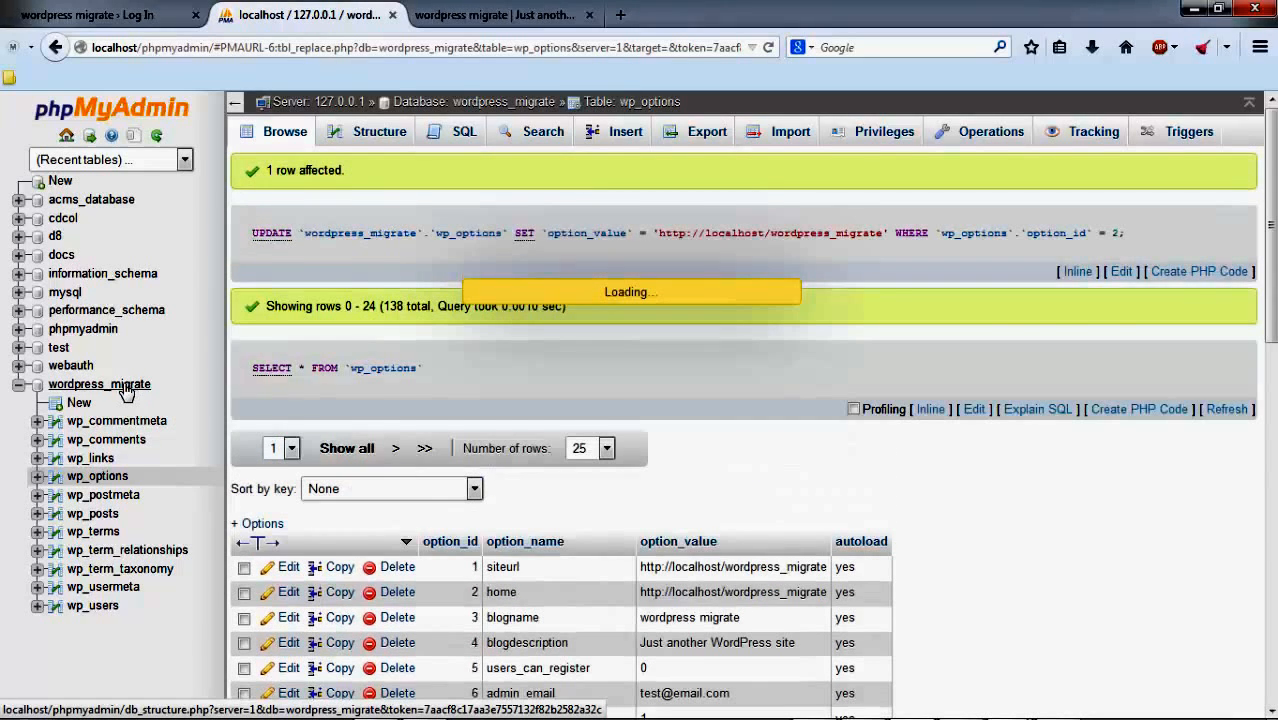
{"action": "scroll", "coordinate": [105, 452], "scroll_direction": "down", "scroll_amount": 2}
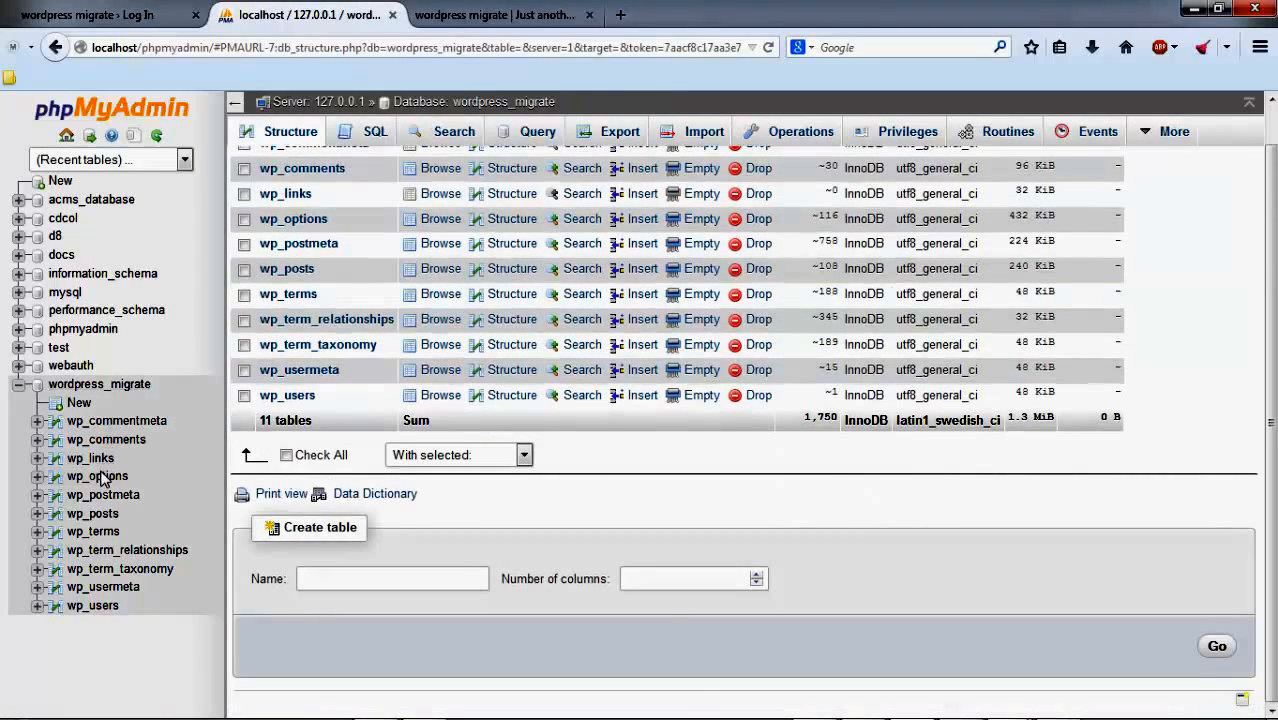
{"action": "left_click", "coordinate": [101, 478]}
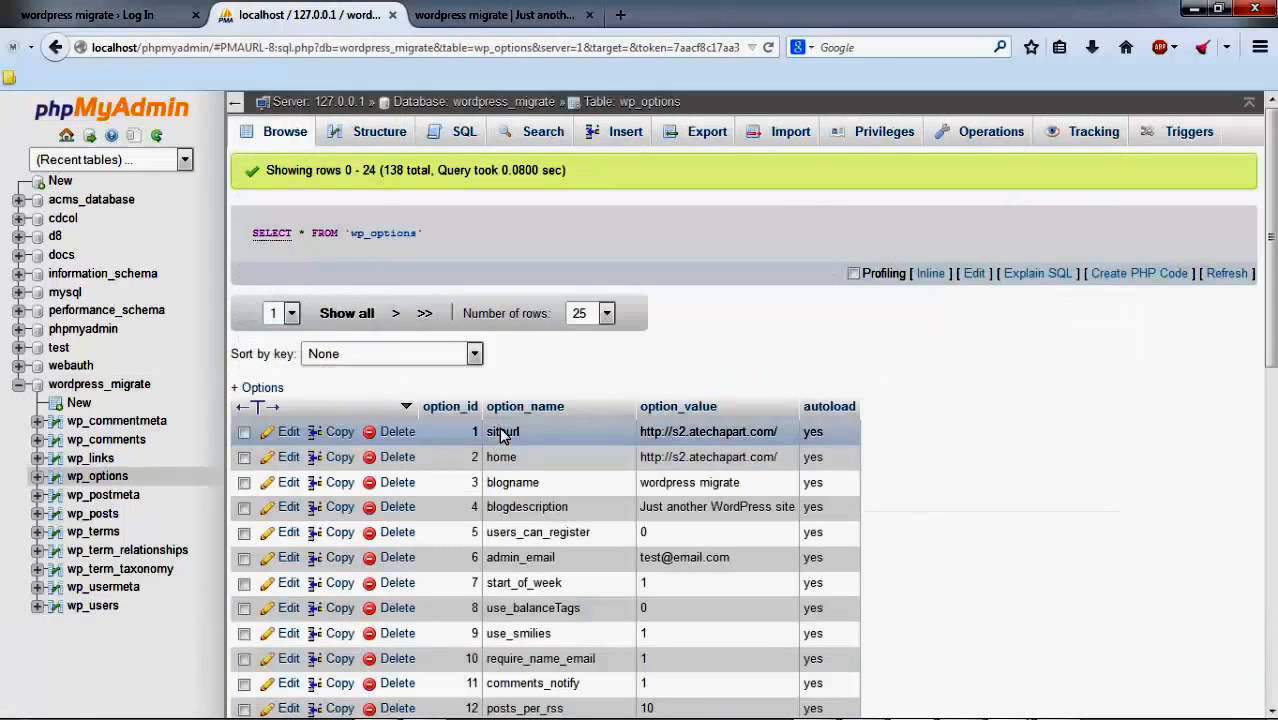
{"action": "scroll", "coordinate": [585, 340], "scroll_direction": "down", "scroll_amount": 3}
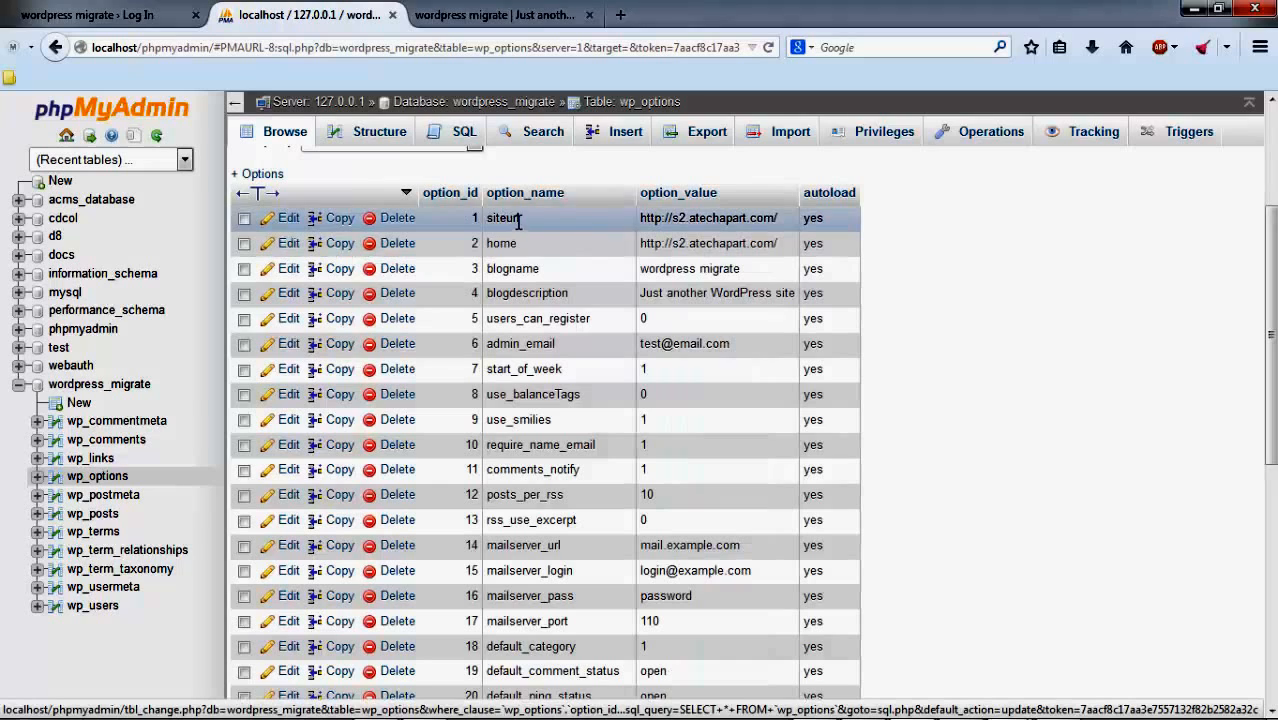
{"action": "left_click", "coordinate": [290, 219]}
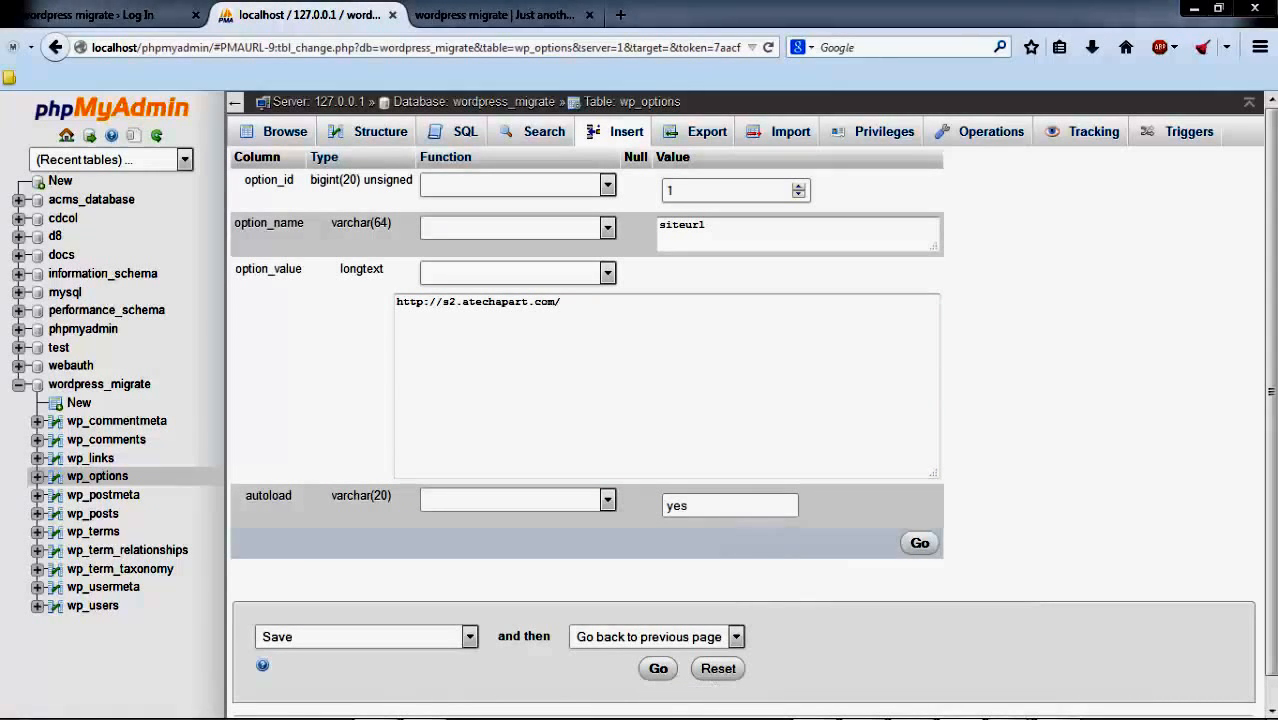
{"action": "key", "text": "alt+Tab"}
{"action": "left_click", "coordinate": [728, 146]}
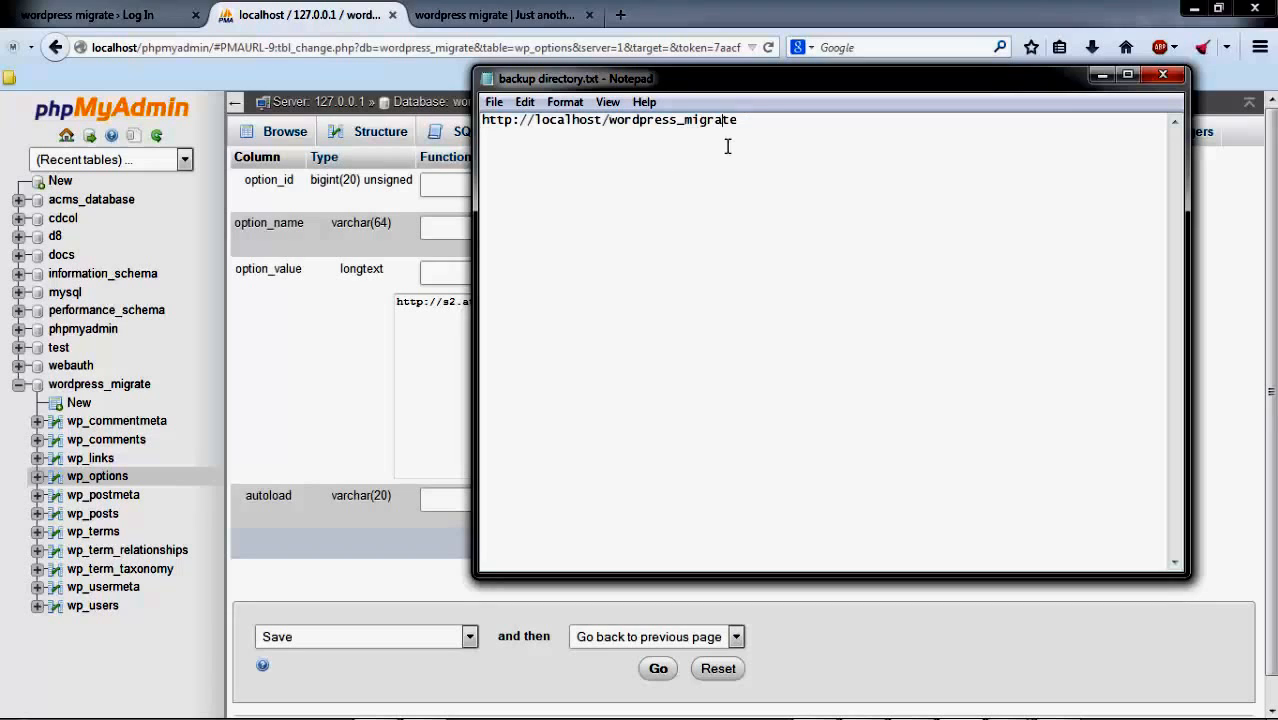
{"action": "left_click_drag", "start_coordinate": [762, 118], "coordinate": [481, 119]}
{"action": "key", "text": "ctrl+c"}
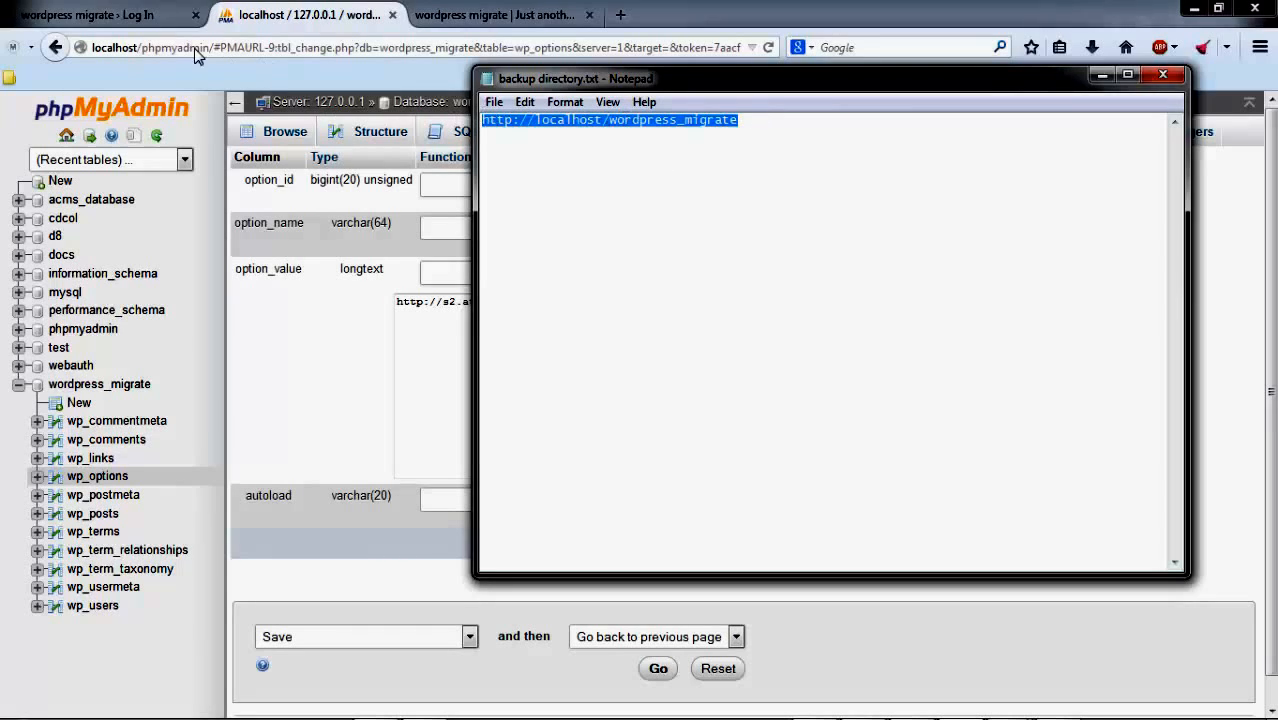
{"action": "left_click", "coordinate": [137, 14]}
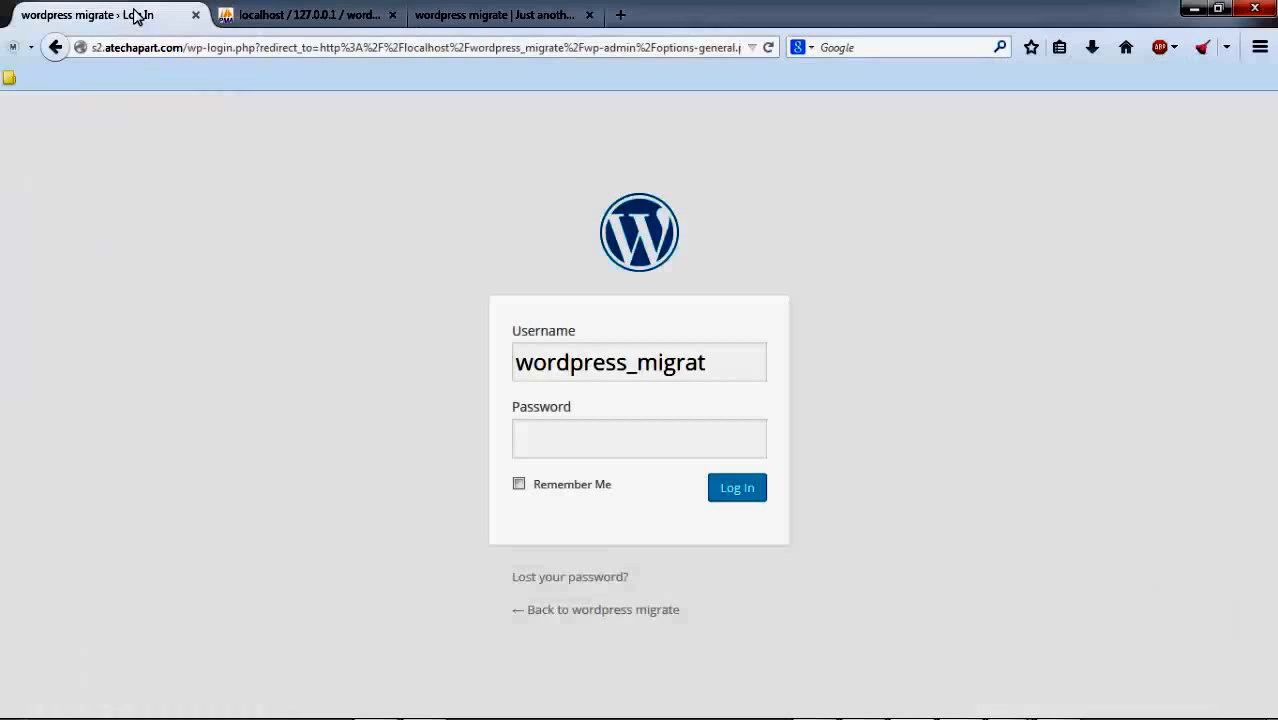
{"action": "left_click", "coordinate": [290, 17]}
{"action": "left_click_drag", "start_coordinate": [568, 308], "coordinate": [371, 300]}
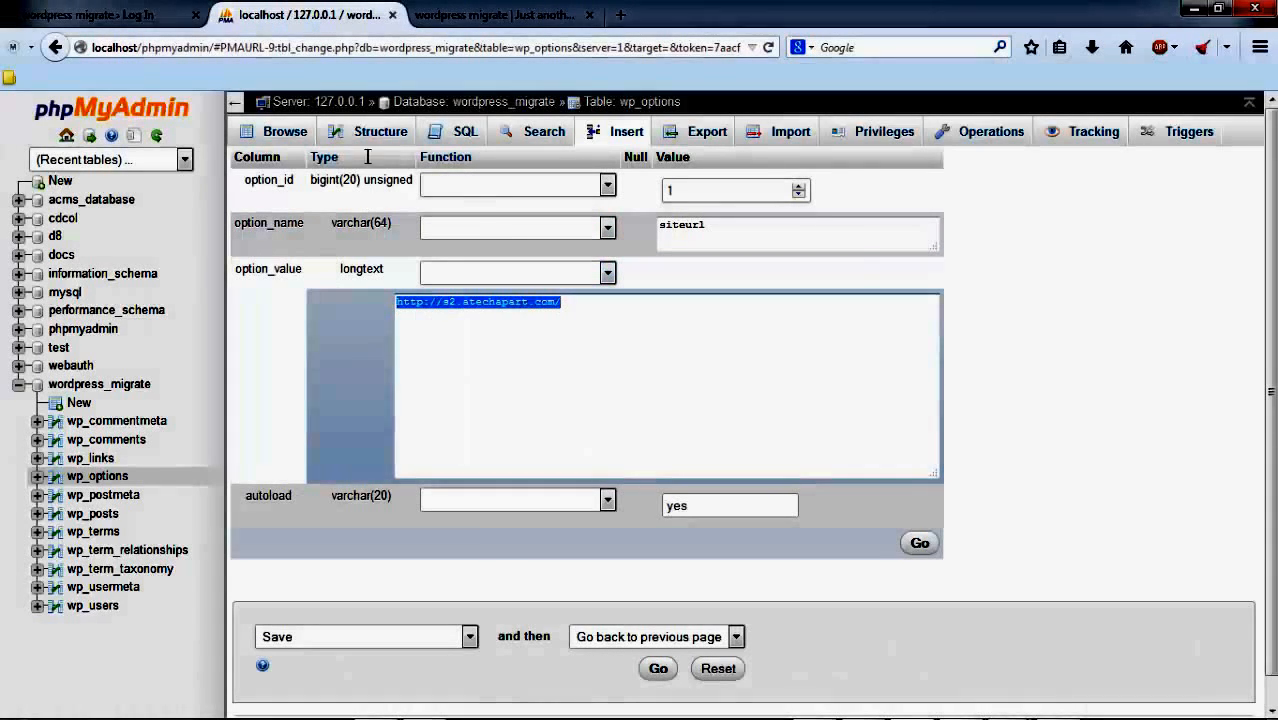
{"action": "key", "text": "ctrl+v"}
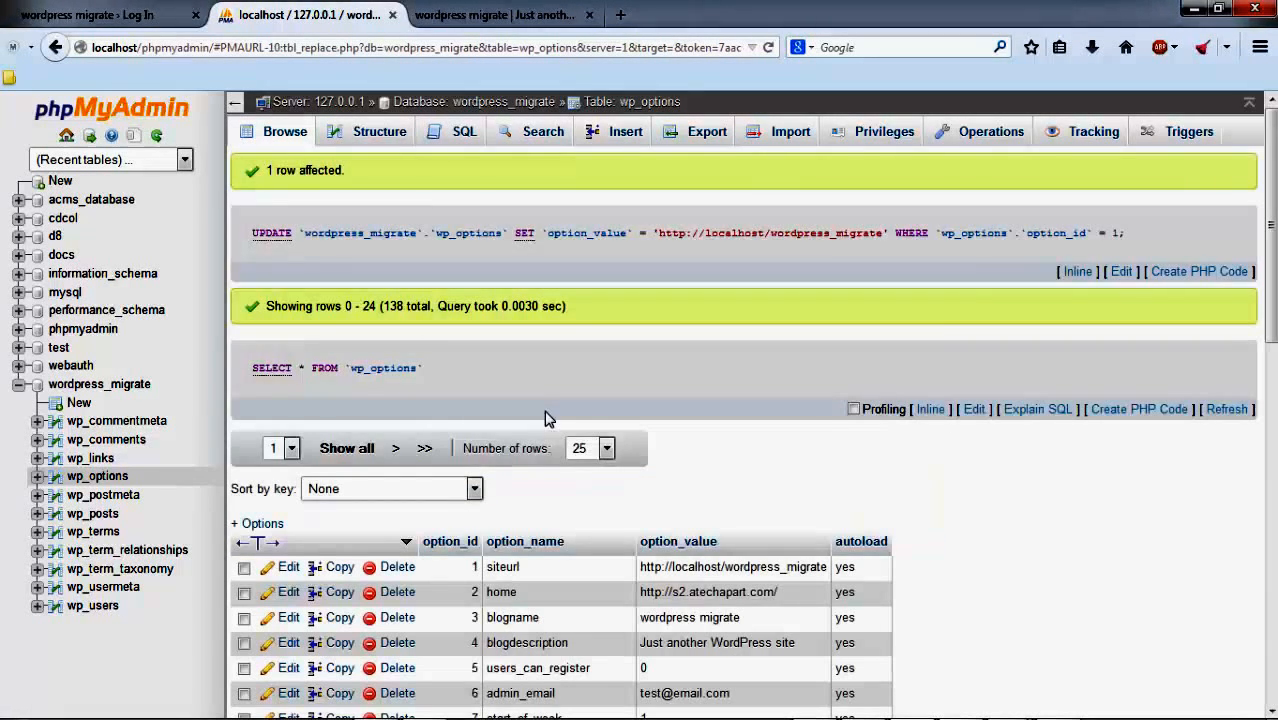
{"action": "scroll", "coordinate": [544, 410], "scroll_direction": "down", "scroll_amount": 3}
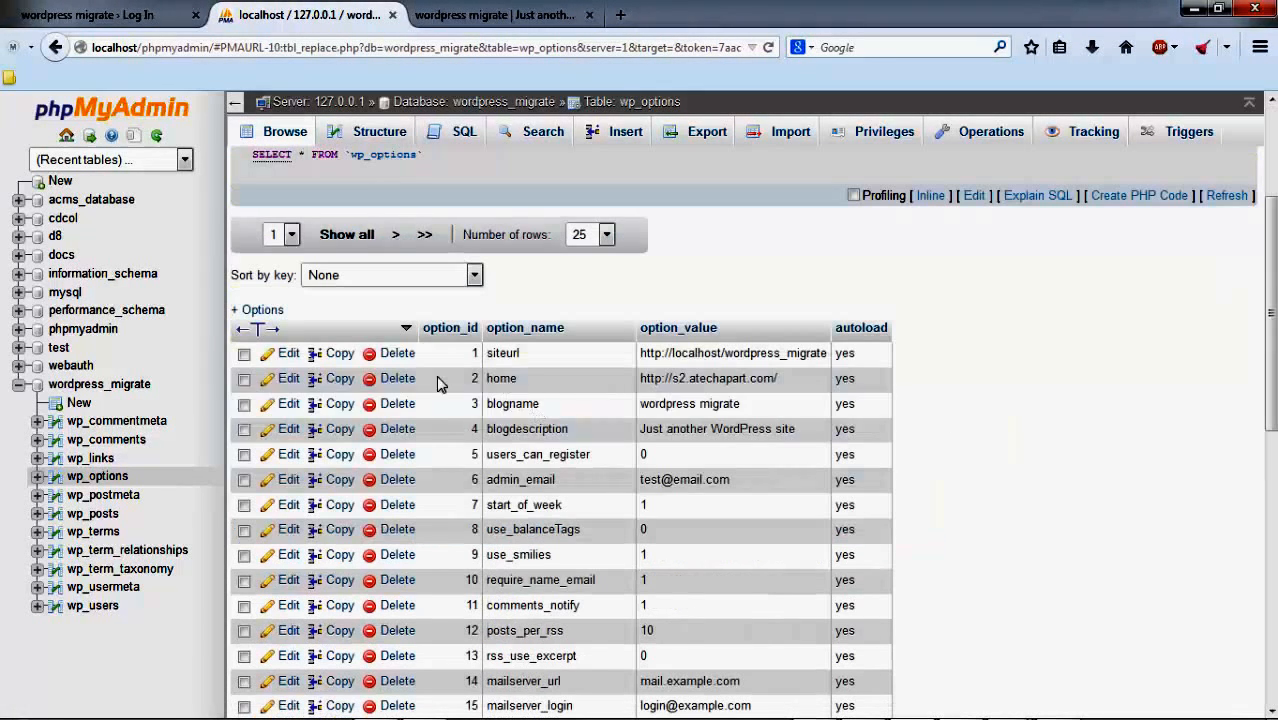
{"action": "left_click", "coordinate": [286, 377]}
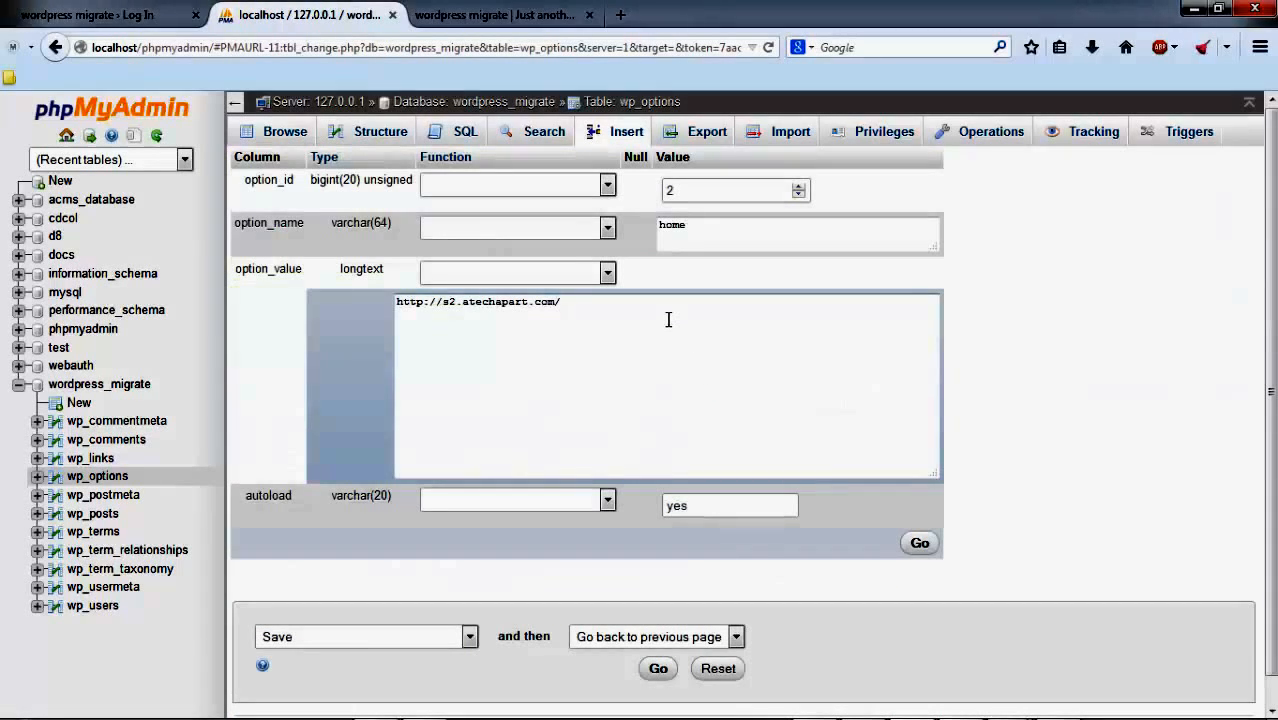
{"action": "left_click_drag", "start_coordinate": [668, 317], "coordinate": [348, 317]}
{"action": "key", "text": "ctrl+v"}
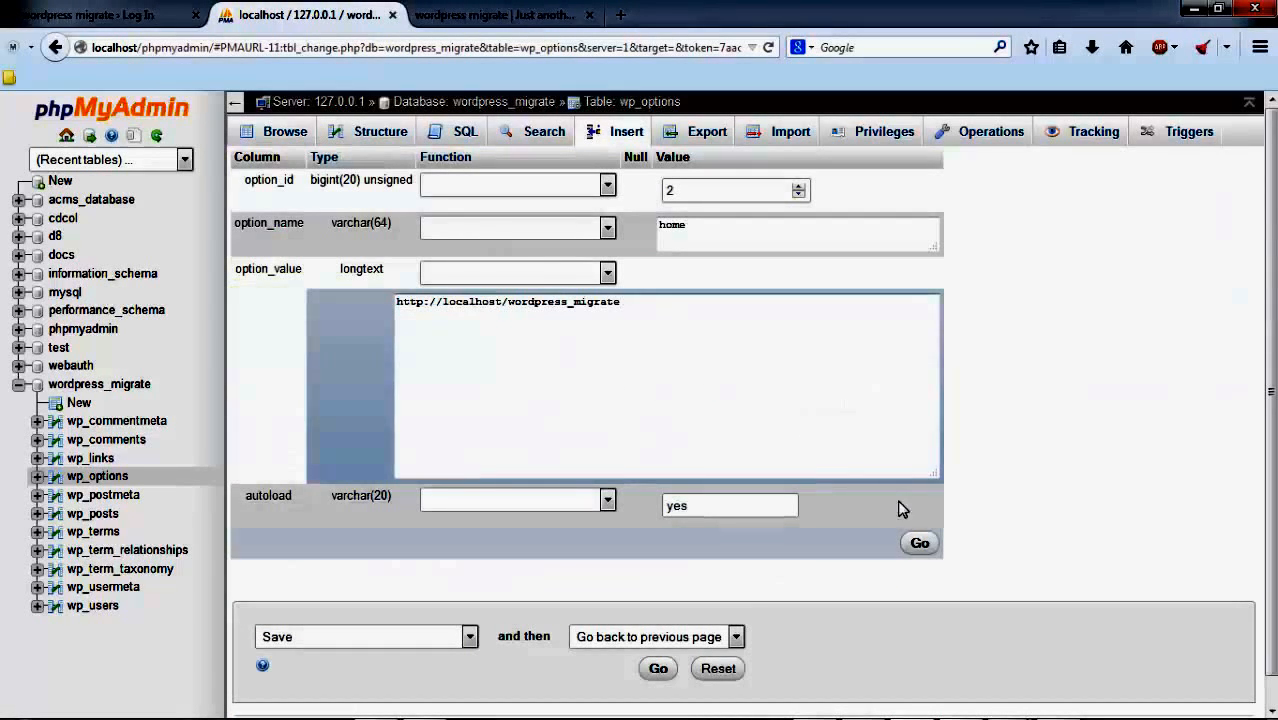
{"action": "left_click", "coordinate": [919, 543]}
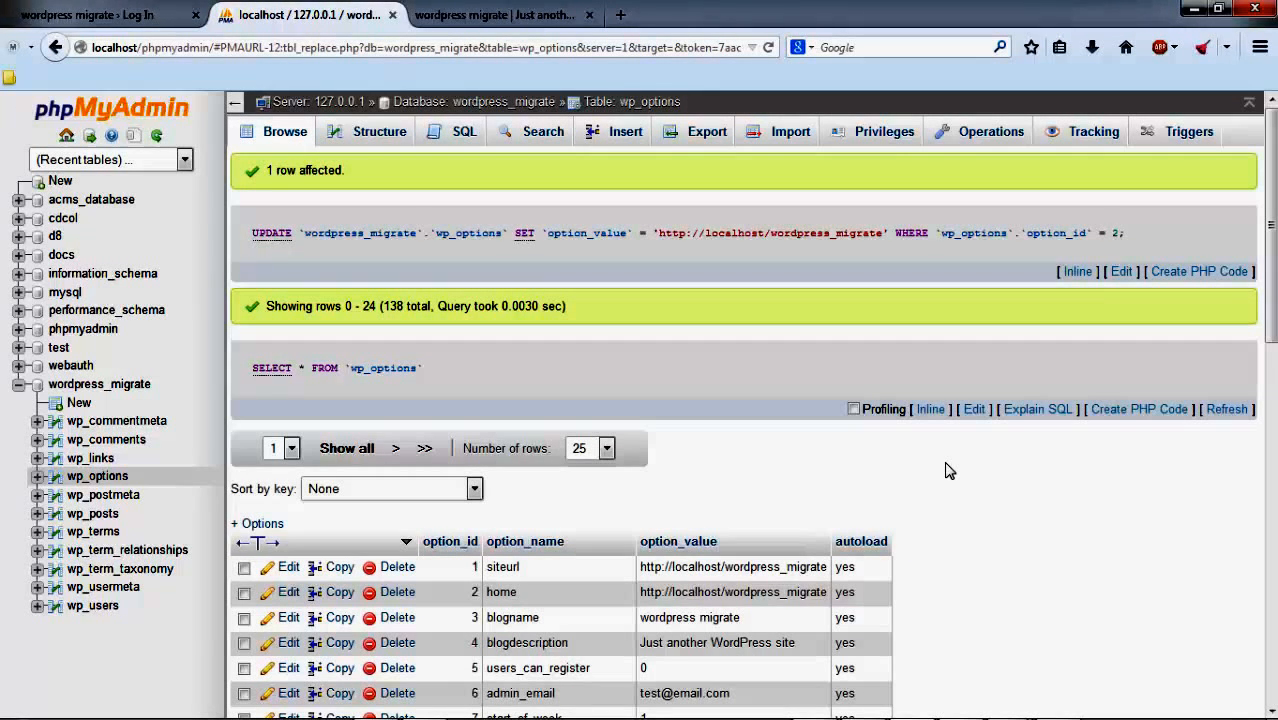
{"action": "scroll", "coordinate": [949, 471], "scroll_direction": "down", "scroll_amount": 3}
{"action": "scroll", "coordinate": [986, 425], "scroll_direction": "down", "scroll_amount": 2}
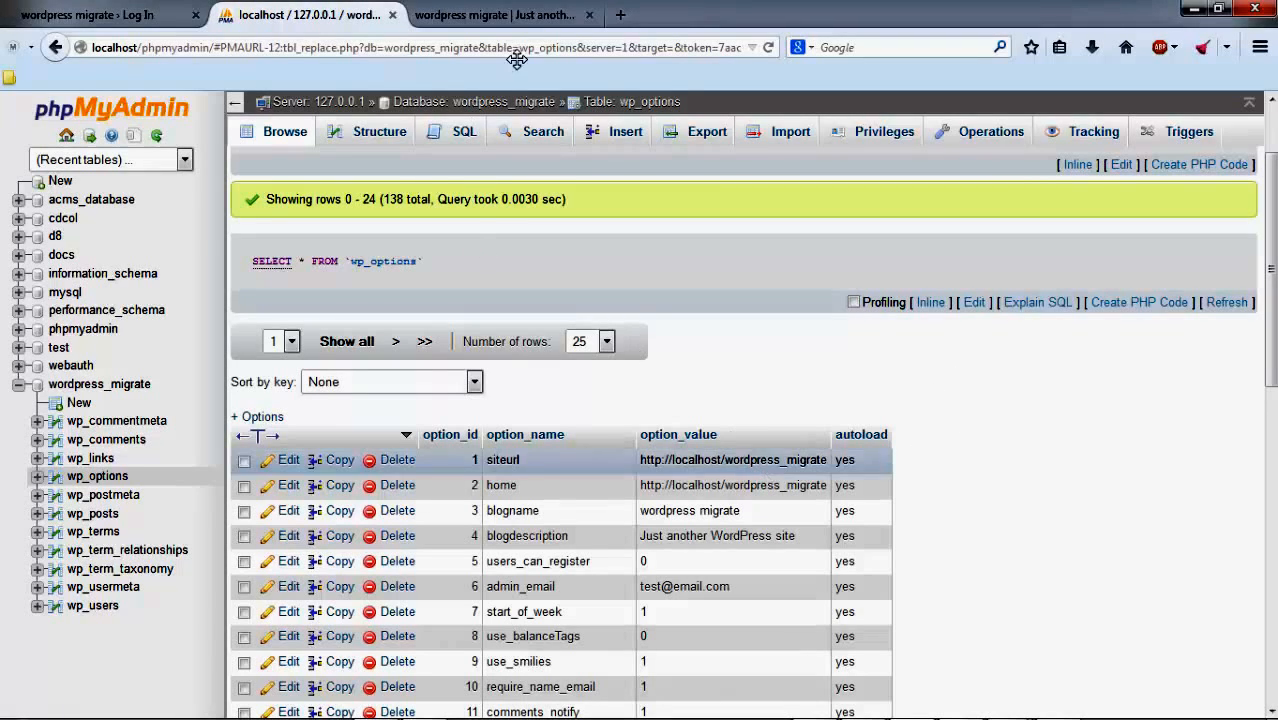
Step: Return to the WordPress login page and load the local site's front page at localhost/wordpress_migrate/ in its place
{"action": "left_click", "coordinate": [156, 15]}
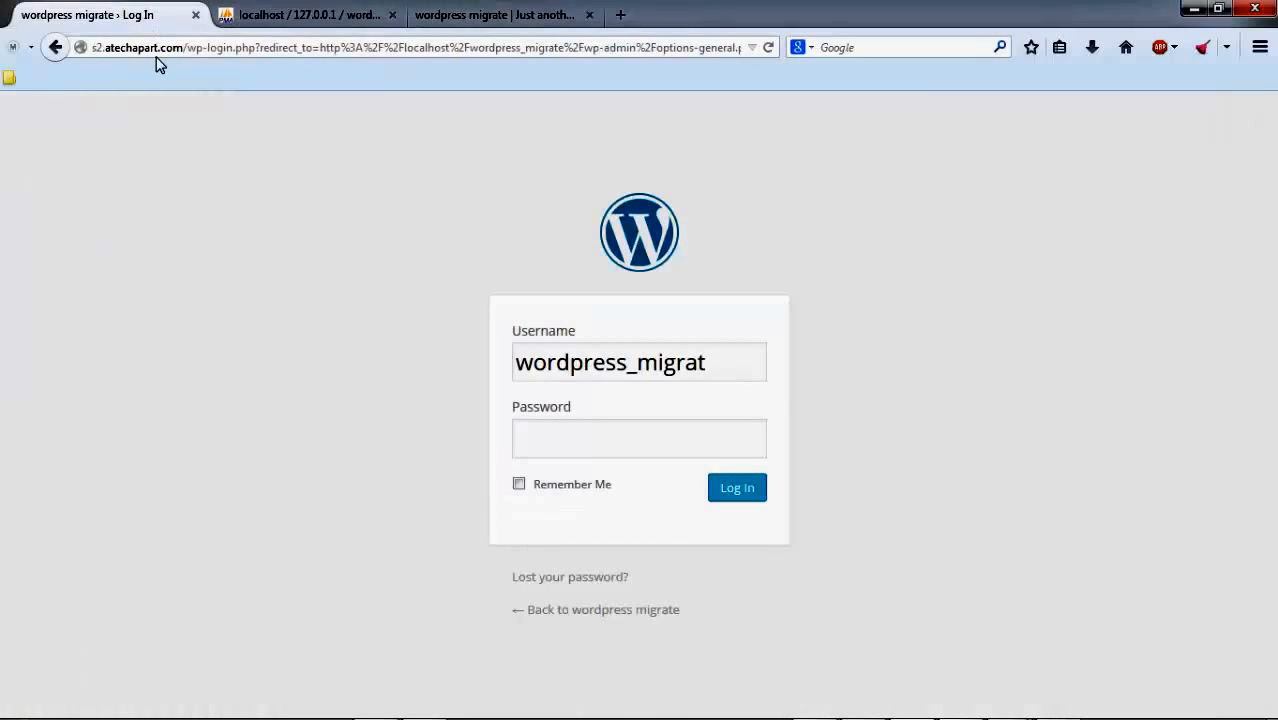
{"action": "left_click", "coordinate": [157, 48]}
{"action": "type", "text": "lo"}
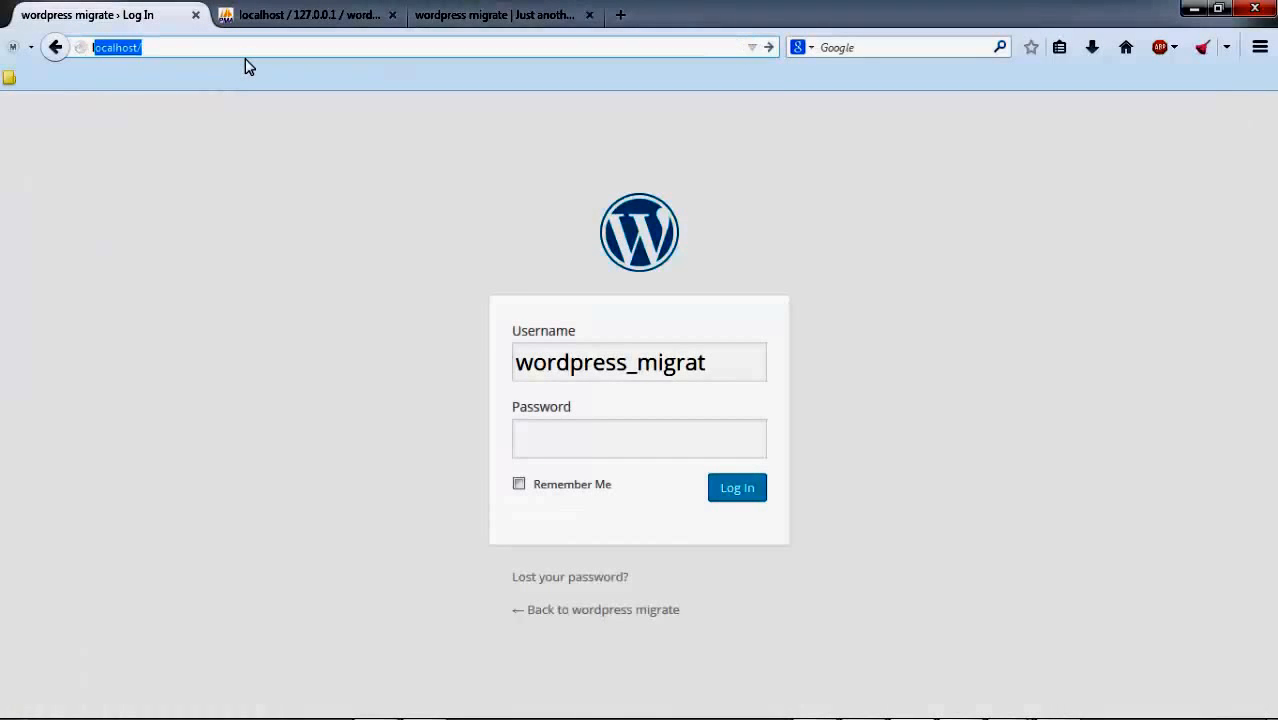
{"action": "type", "text": "calhost."}
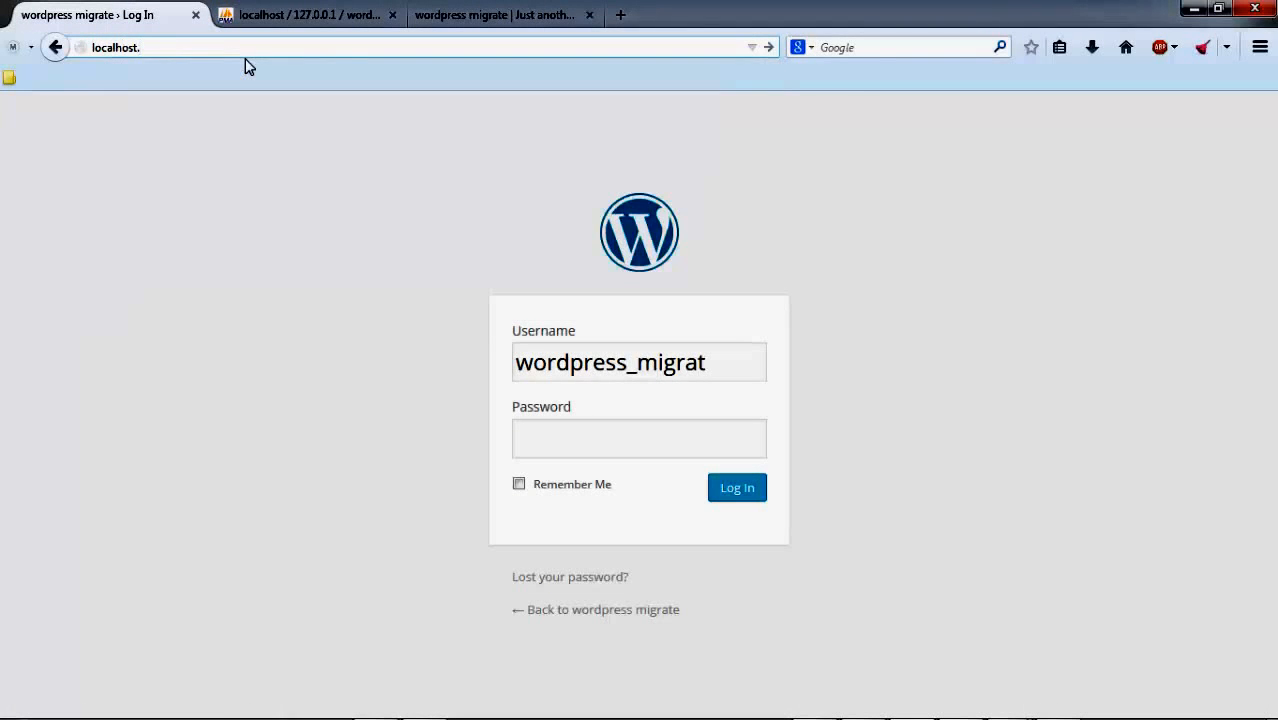
{"action": "key", "text": "BackSpace"}
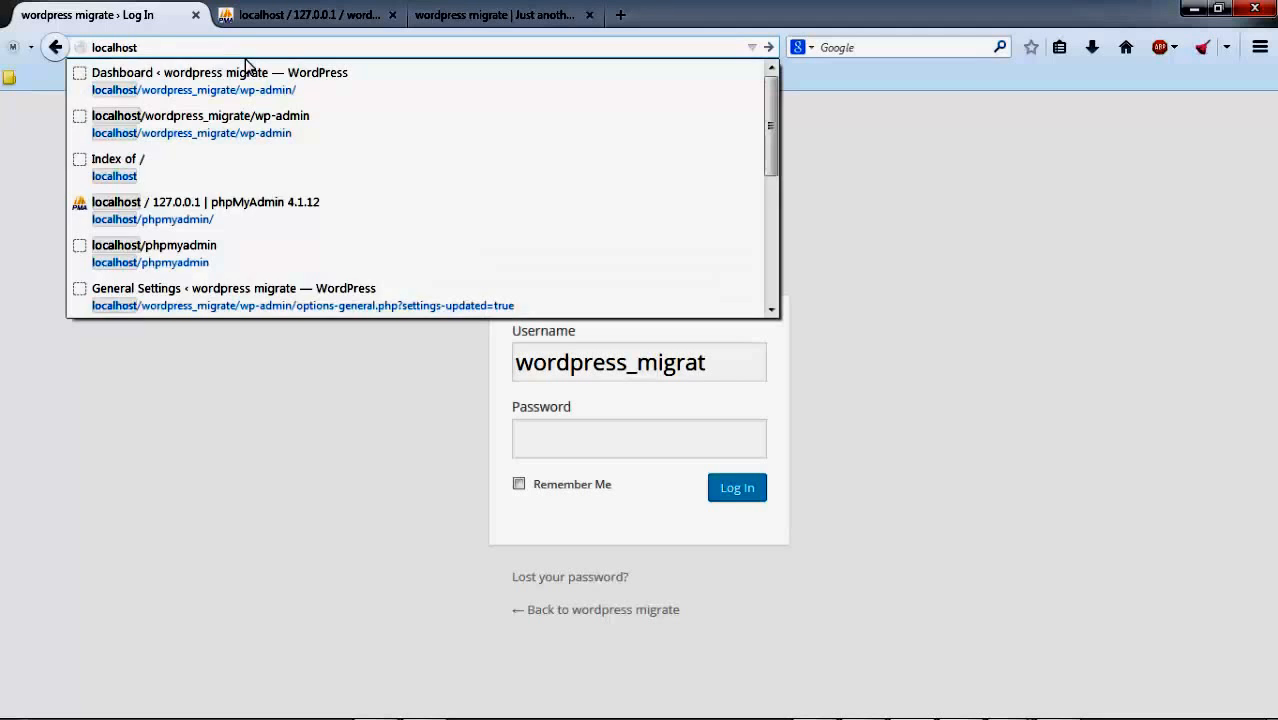
{"action": "type", "text": "/wordpr"}
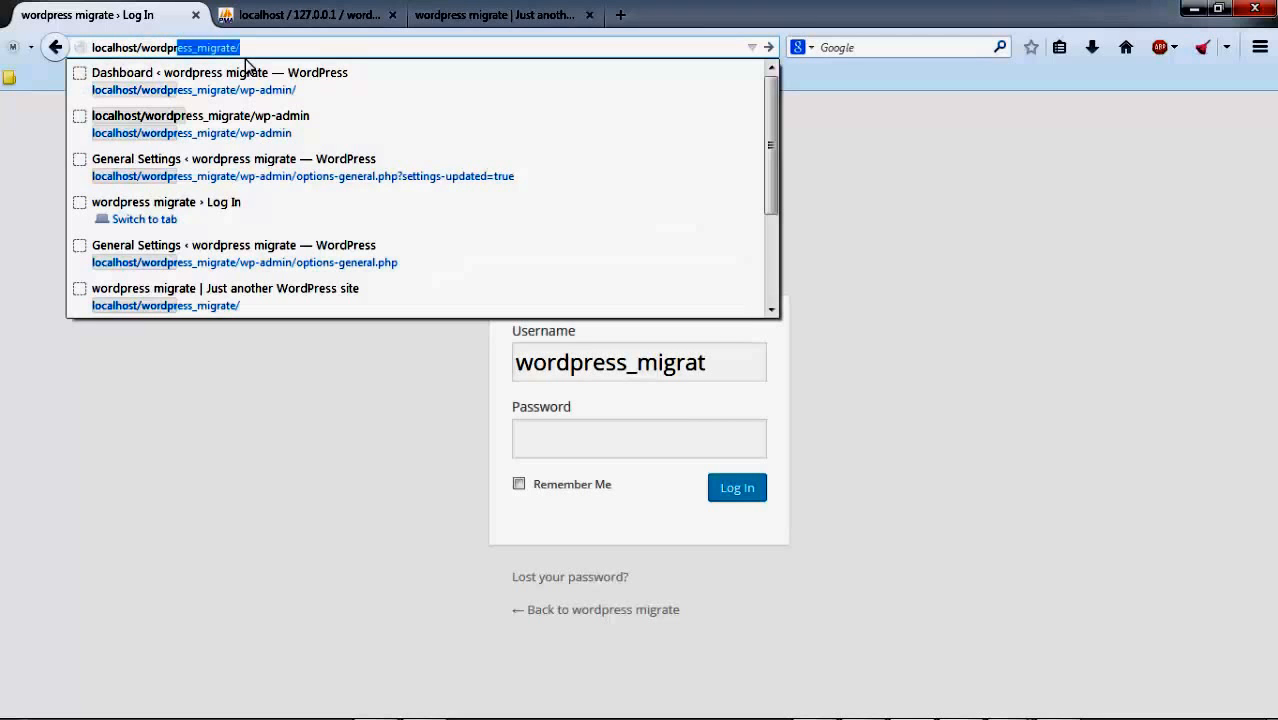
{"action": "key", "text": "Return"}
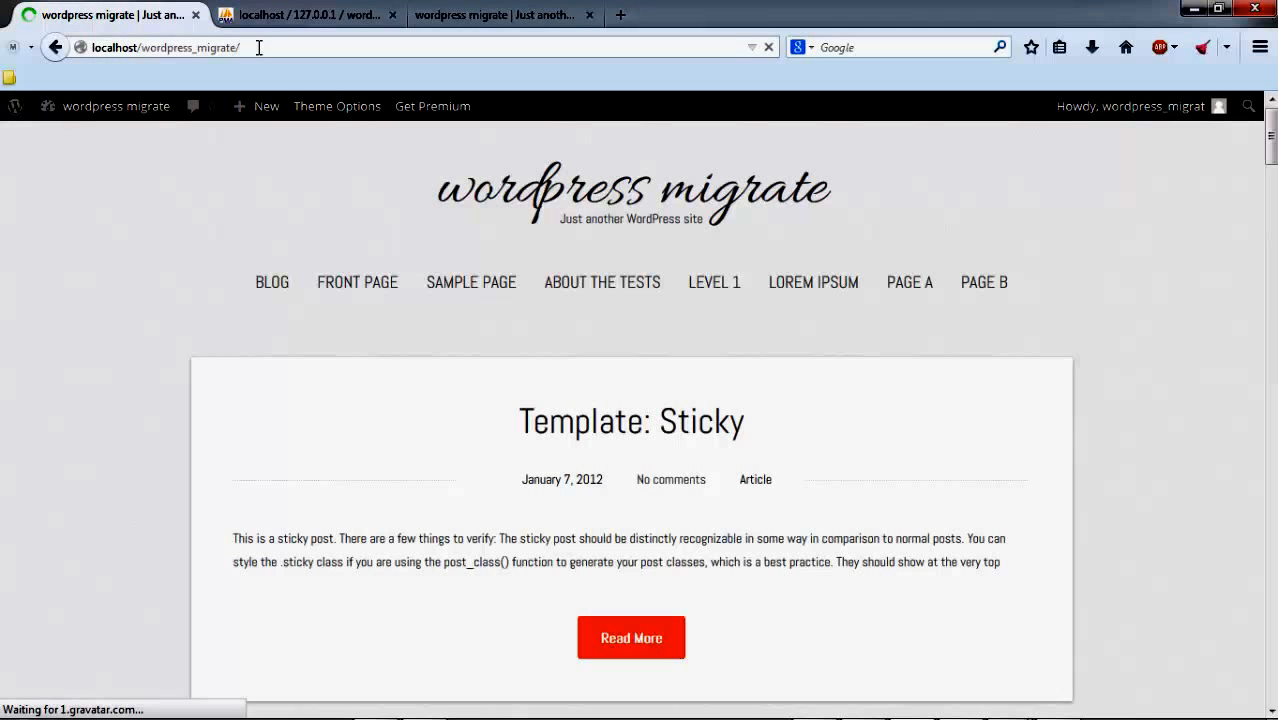
Step: Open the local site's admin dashboard at localhost/wordpress_migrate/wp-admin and check the page's address
{"action": "left_click", "coordinate": [259, 47]}
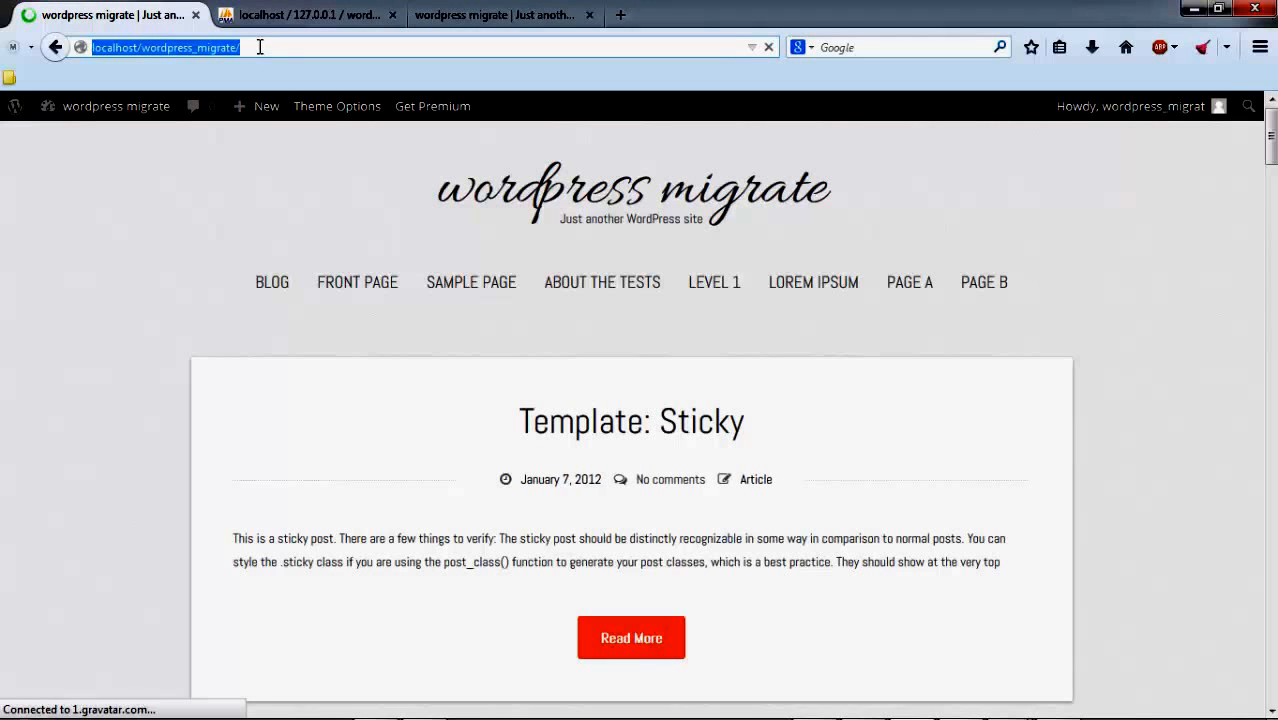
{"action": "left_click", "coordinate": [270, 47]}
{"action": "type", "text": "wp-admin"}
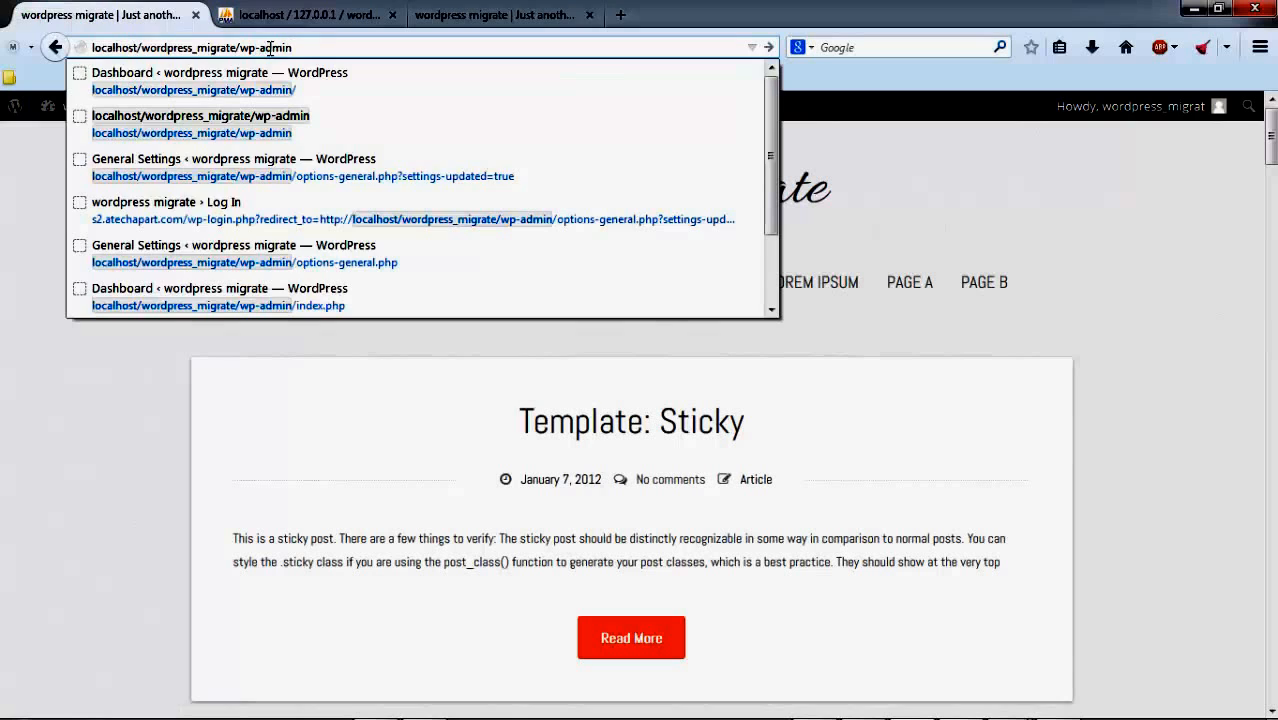
{"action": "key", "text": "Return"}
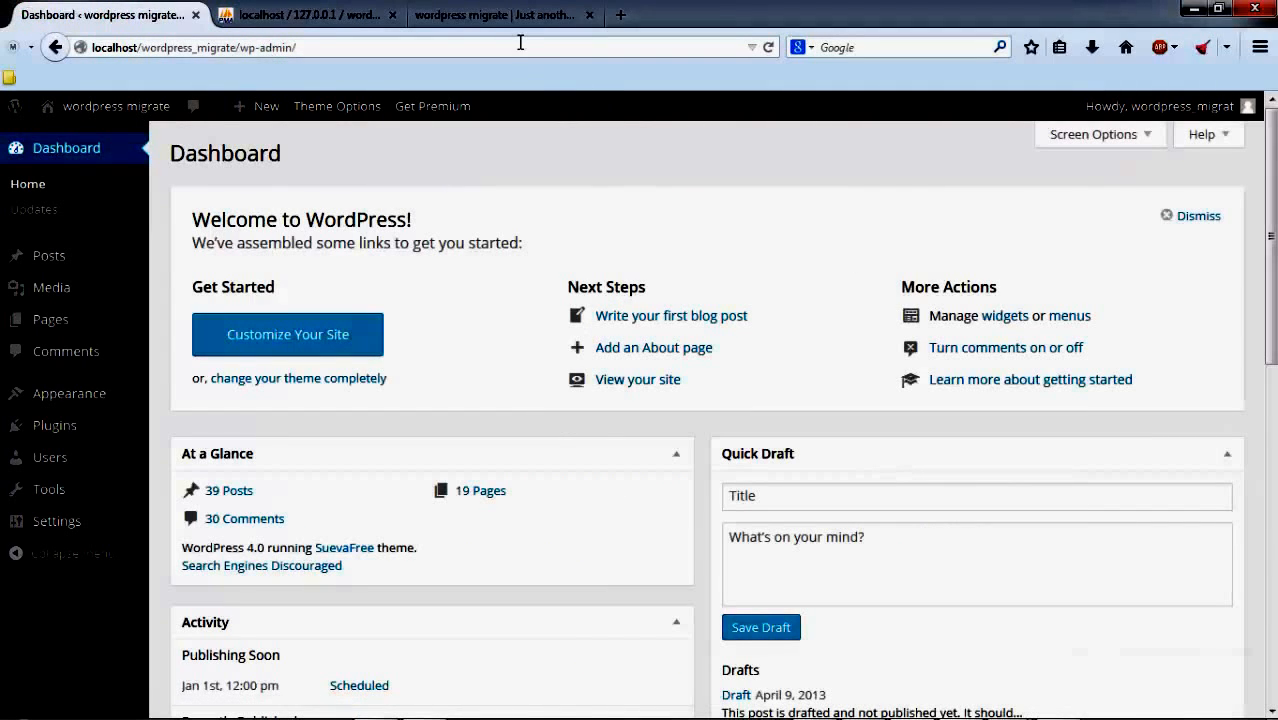
{"action": "left_click_drag", "start_coordinate": [519, 47], "coordinate": [88, 47]}
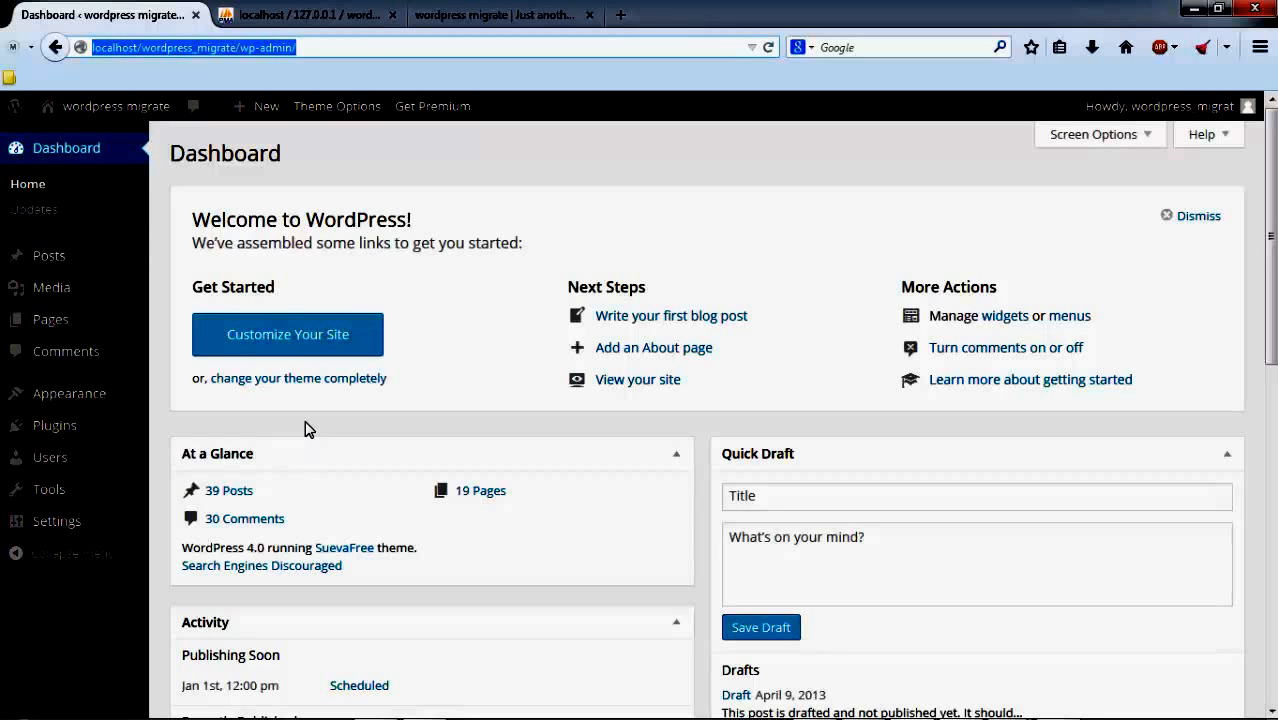
{"action": "left_click", "coordinate": [326, 47]}
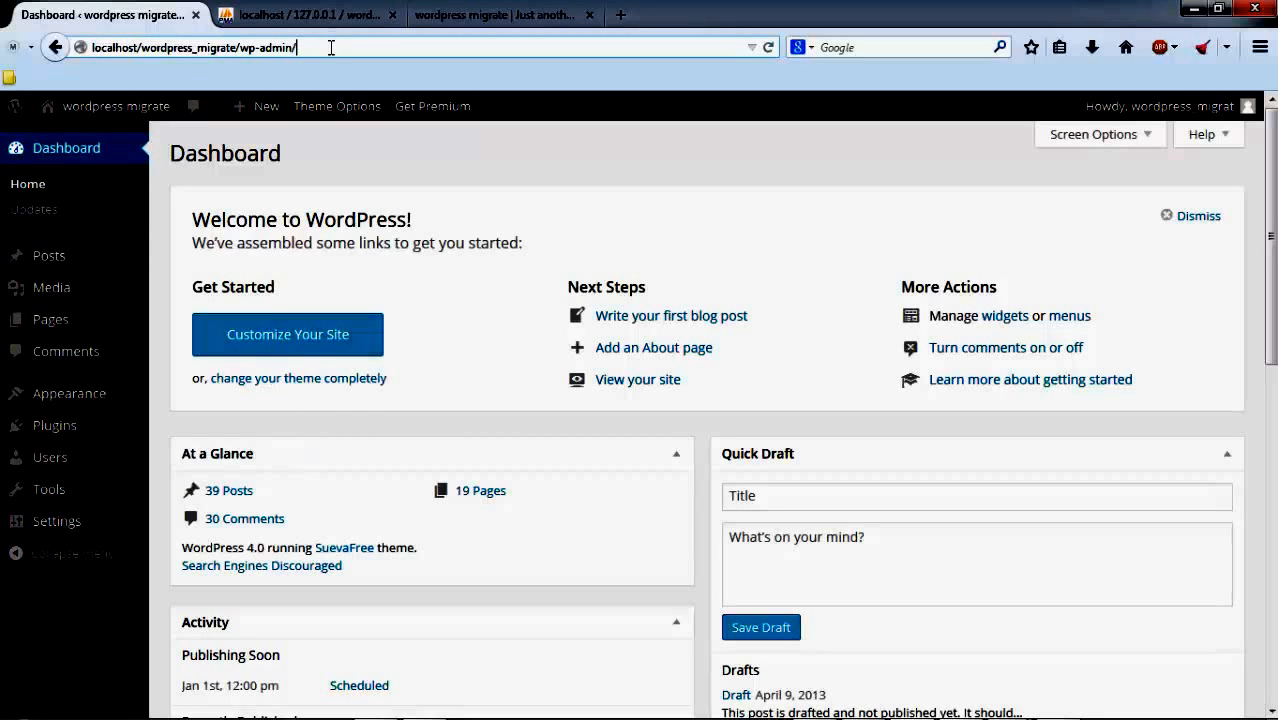
{"action": "left_click_drag", "start_coordinate": [326, 47], "coordinate": [256, 47]}
{"action": "left_click_drag", "start_coordinate": [104, 34], "coordinate": [86, 40]}
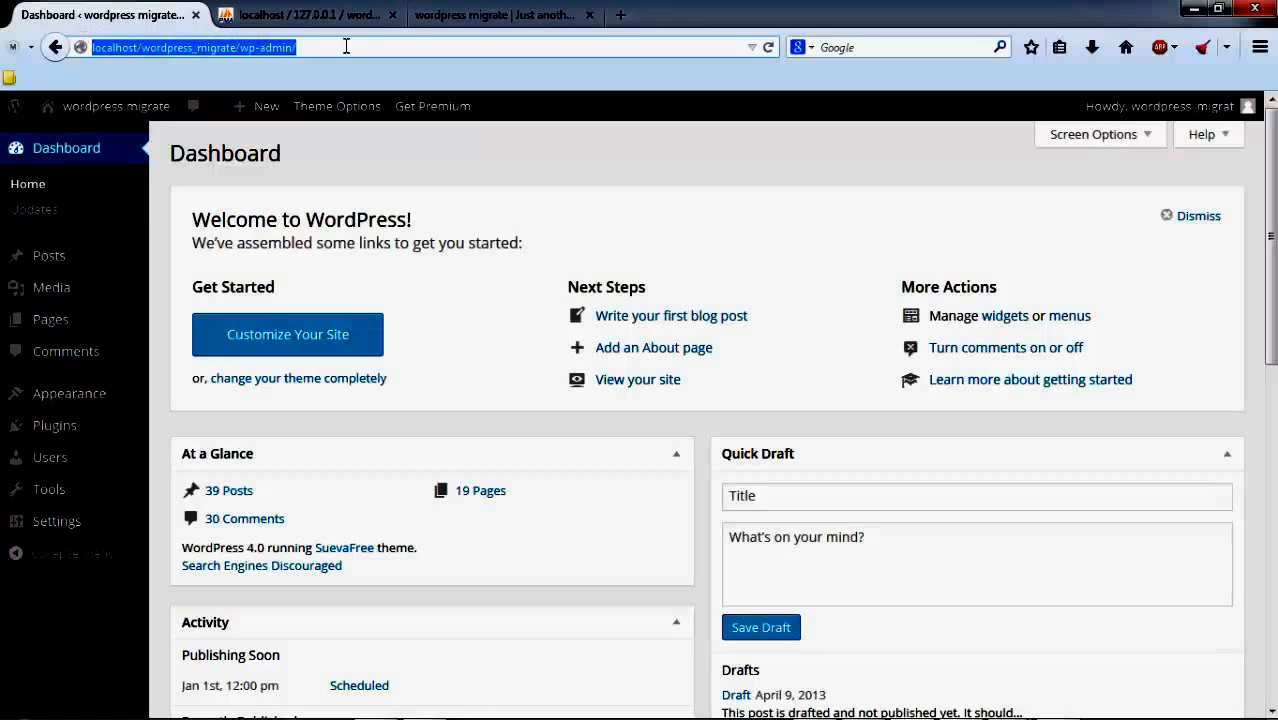